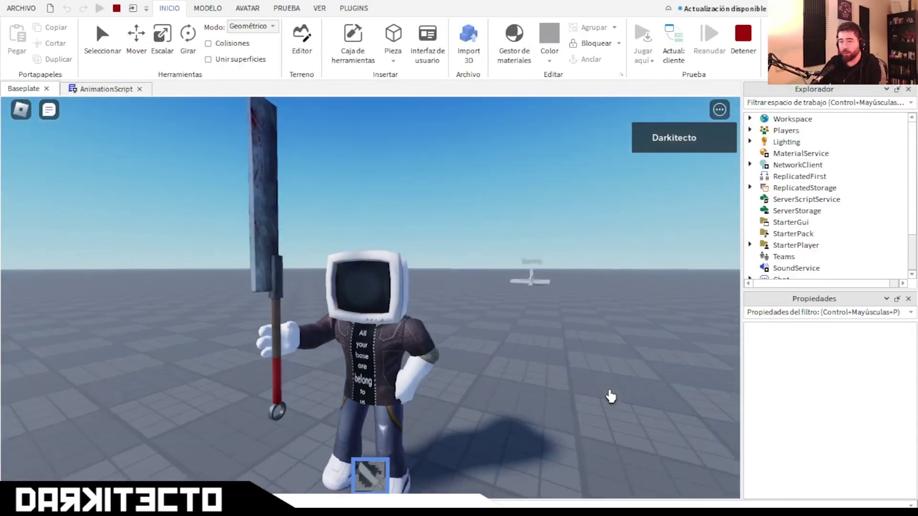
Stop the play test and delete AnimationScript from StarterCharacterScripts
{"action": "right_click_drag", "start_coordinate": [611, 397], "coordinate": [610, 397]}
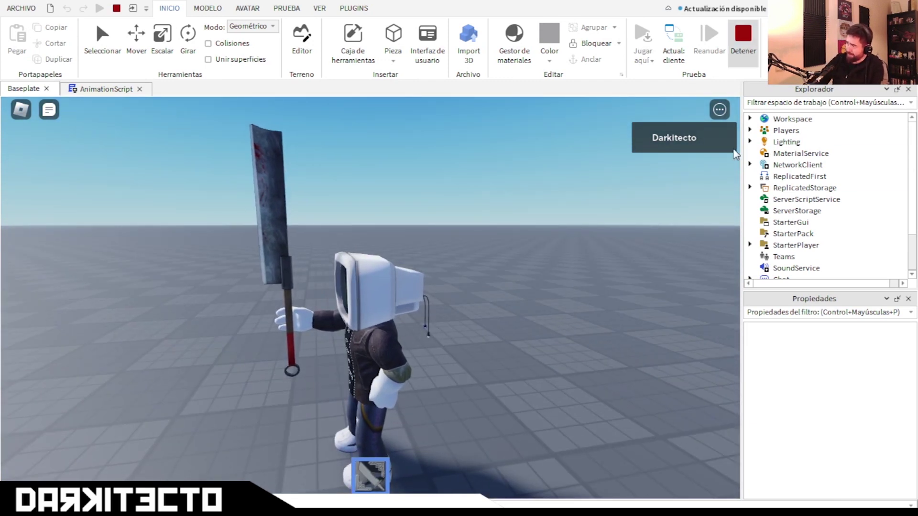
{"action": "left_click", "coordinate": [743, 38]}
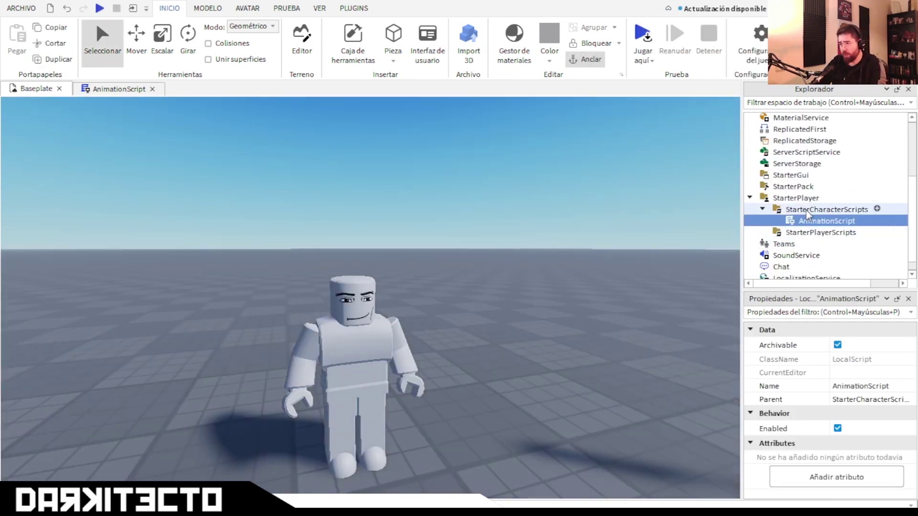
{"action": "left_click", "coordinate": [815, 223]}
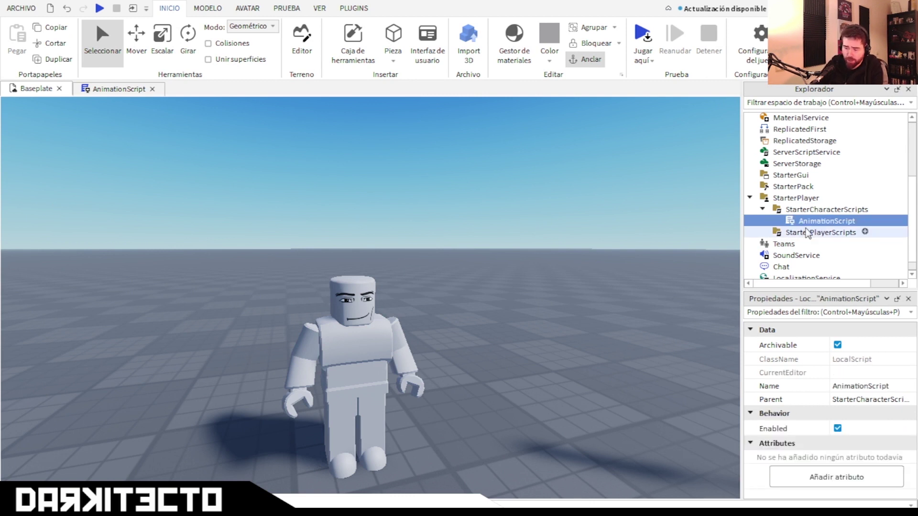
{"action": "key", "text": "Delete"}
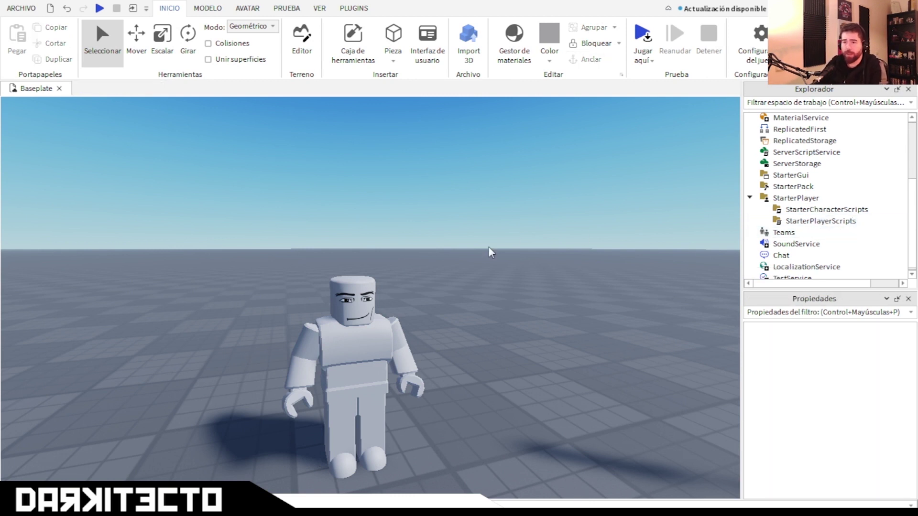
Select the Dummy, open the animation editor for it, and dock the editor below the viewport
{"action": "right_click_drag", "start_coordinate": [332, 274], "coordinate": [332, 275]}
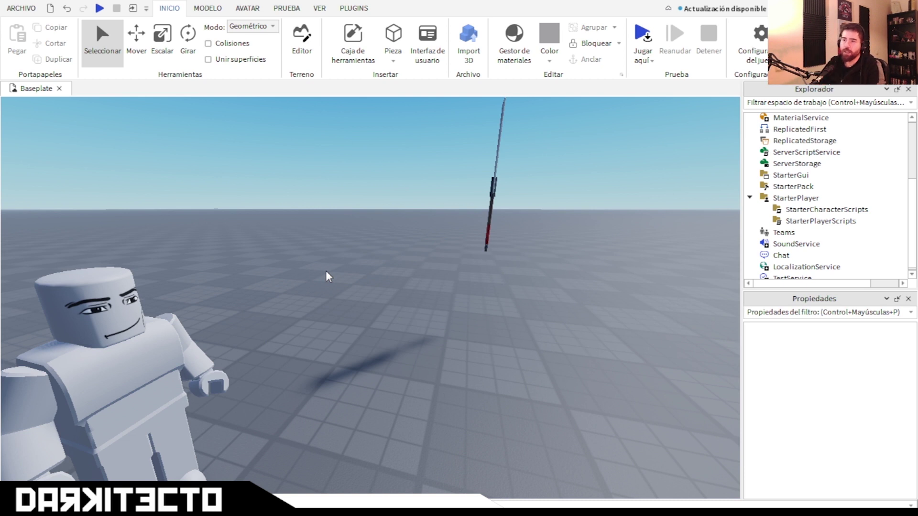
{"action": "left_click", "coordinate": [229, 344]}
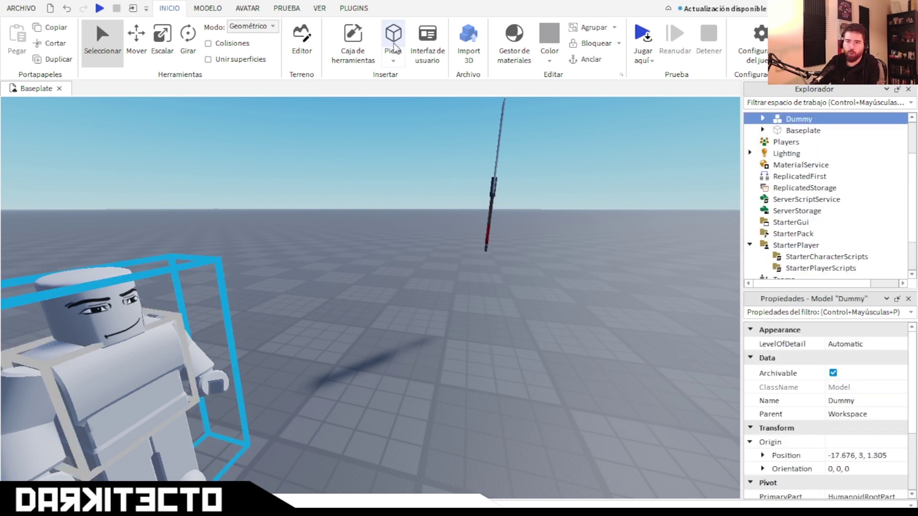
{"action": "left_click", "coordinate": [354, 8]}
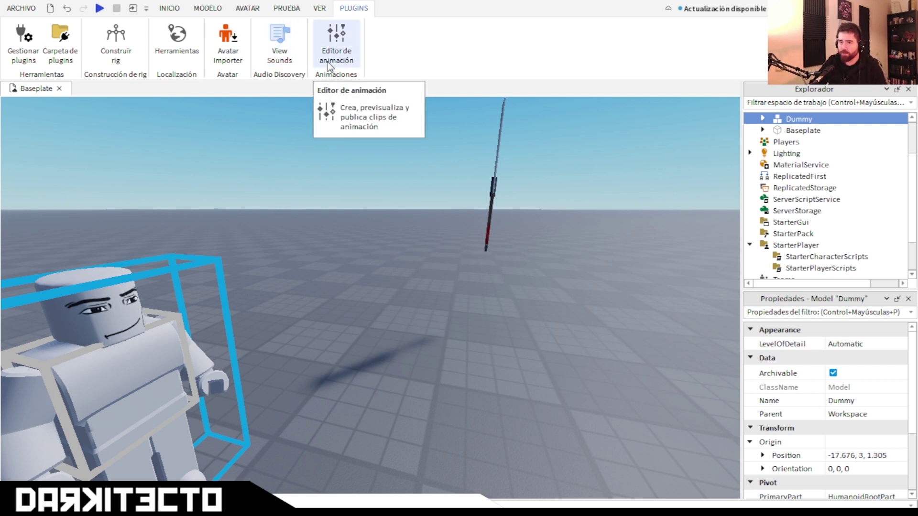
{"action": "left_click", "coordinate": [333, 50]}
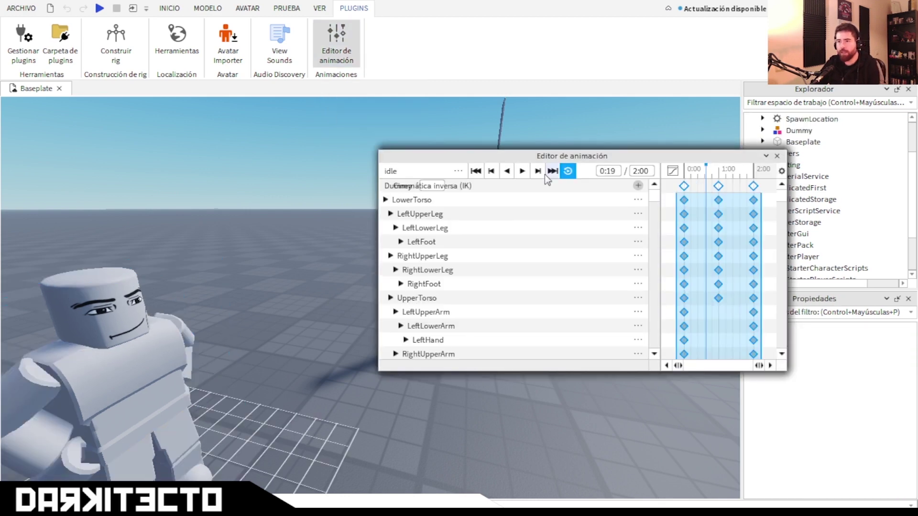
{"action": "left_click_drag", "start_coordinate": [560, 158], "coordinate": [364, 344]}
{"action": "right_click_drag", "start_coordinate": [365, 272], "coordinate": [287, 273]}
{"action": "left_click", "coordinate": [353, 244]}
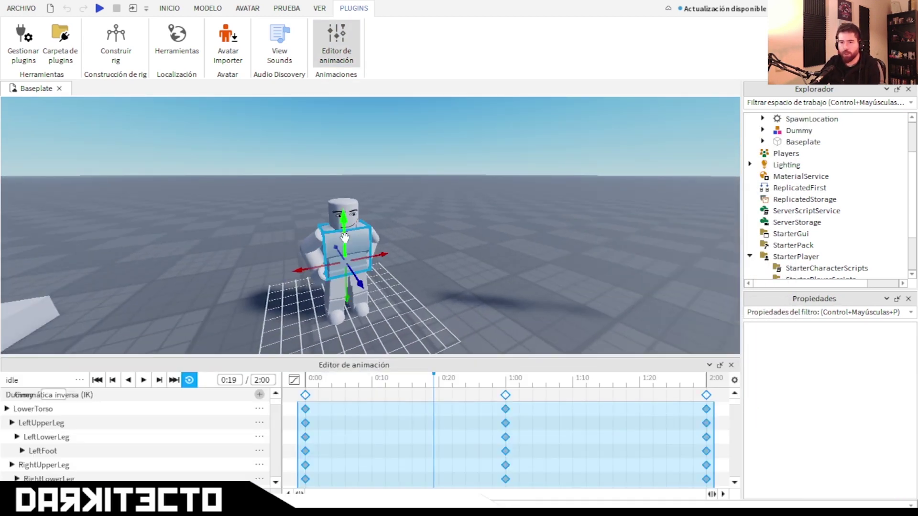
Create a new animation for the Dummy named idleWeapon
{"action": "left_click", "coordinate": [79, 380]}
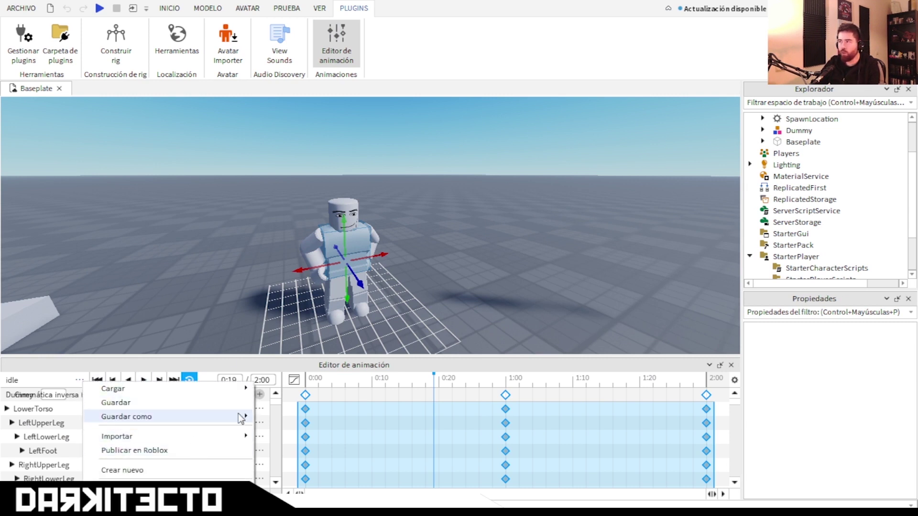
{"action": "left_click", "coordinate": [167, 470]}
{"action": "left_click_drag", "start_coordinate": [469, 432], "coordinate": [353, 438]}
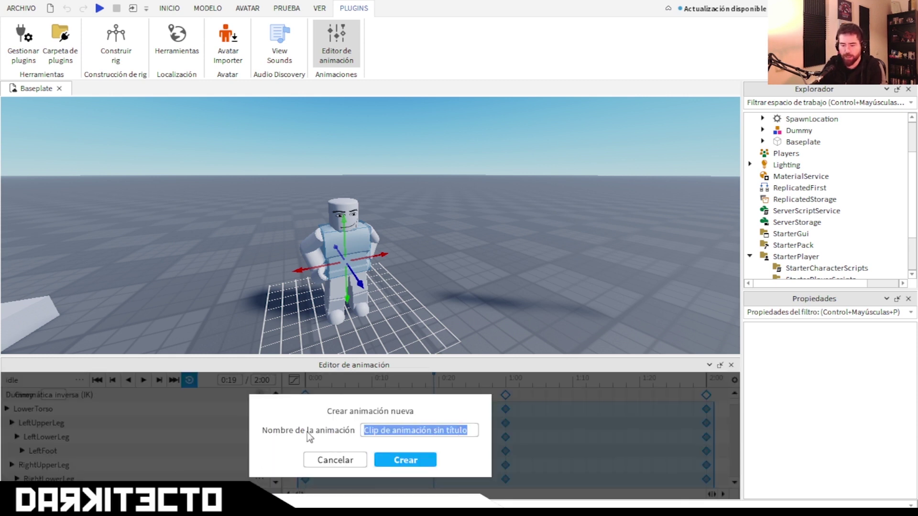
{"action": "type", "text": "Id"}
{"action": "key", "text": "BackSpace"}
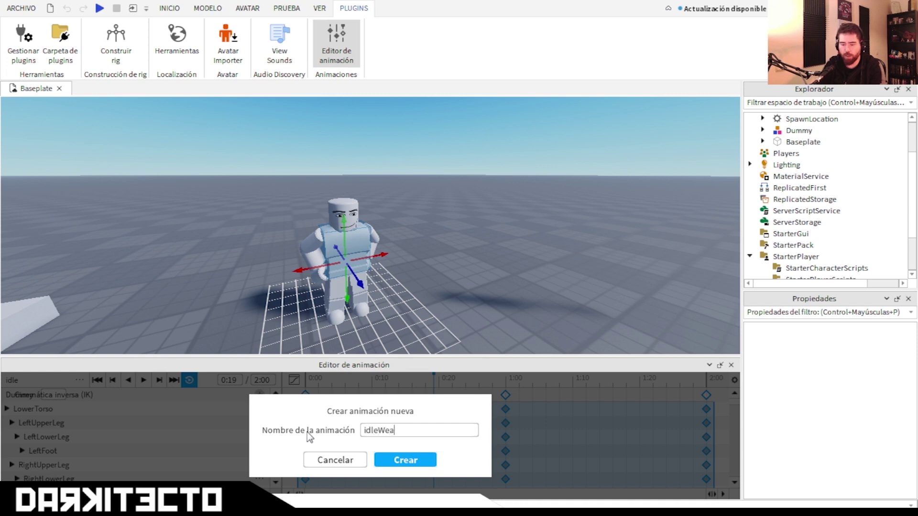
{"action": "key", "text": "Return"}
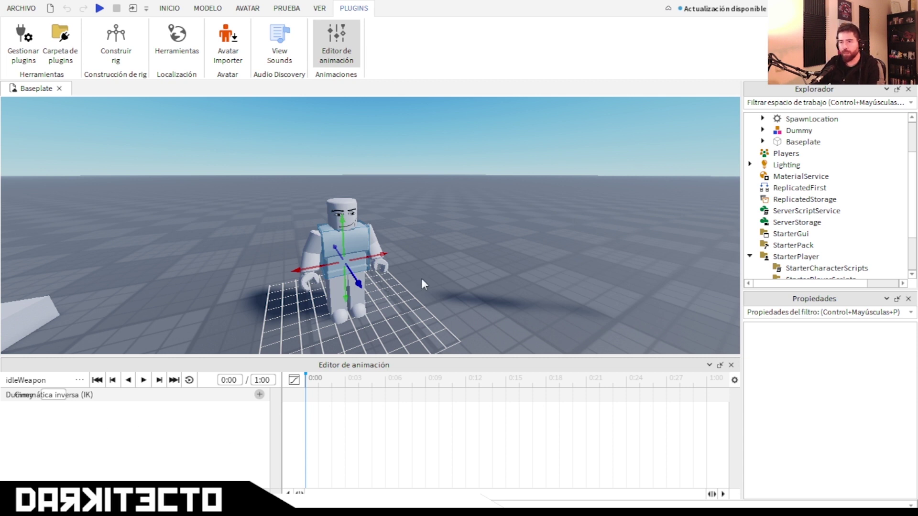
Open the inverse kinematics manager for the Dummy and look over its body-part tree
{"action": "right_click_drag", "start_coordinate": [415, 278], "coordinate": [422, 277]}
{"action": "scroll", "coordinate": [422, 276], "scroll_direction": "up", "scroll_amount": 3}
{"action": "scroll", "coordinate": [422, 277], "scroll_direction": "down", "scroll_amount": 3}
{"action": "scroll", "coordinate": [417, 276], "scroll_direction": "up", "scroll_amount": 2}
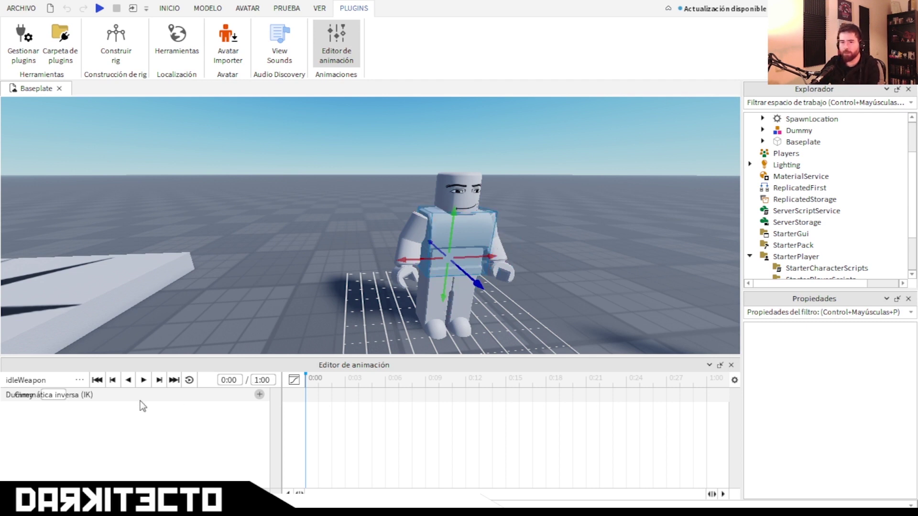
{"action": "left_click", "coordinate": [57, 397]}
{"action": "left_click", "coordinate": [51, 368]}
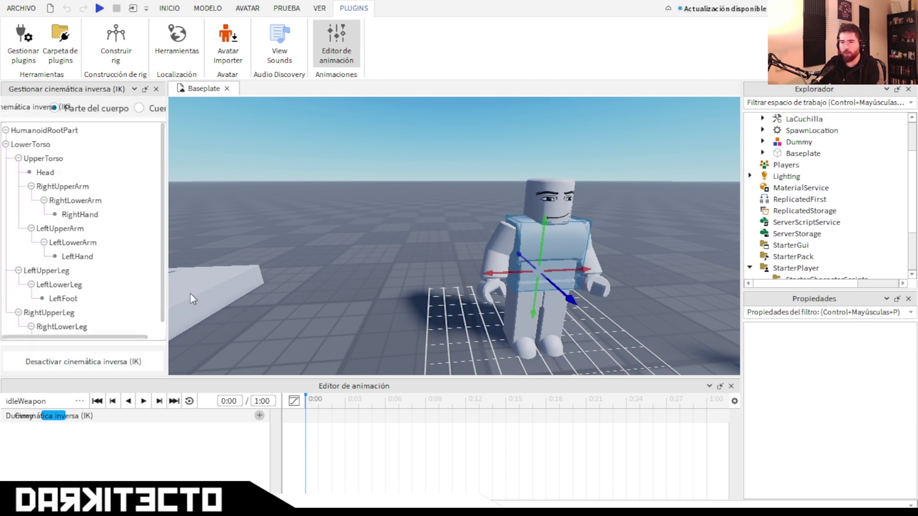
{"action": "right_click_drag", "start_coordinate": [482, 287], "coordinate": [507, 250]}
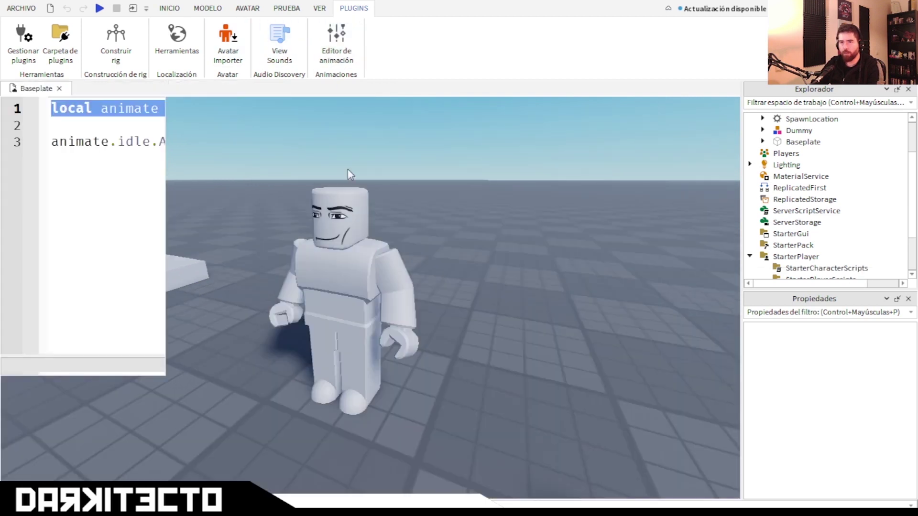
Inspect the LaCuchilla and Dummy entries in the Workspace hierarchy
{"action": "right_click_drag", "start_coordinate": [268, 186], "coordinate": [268, 186]}
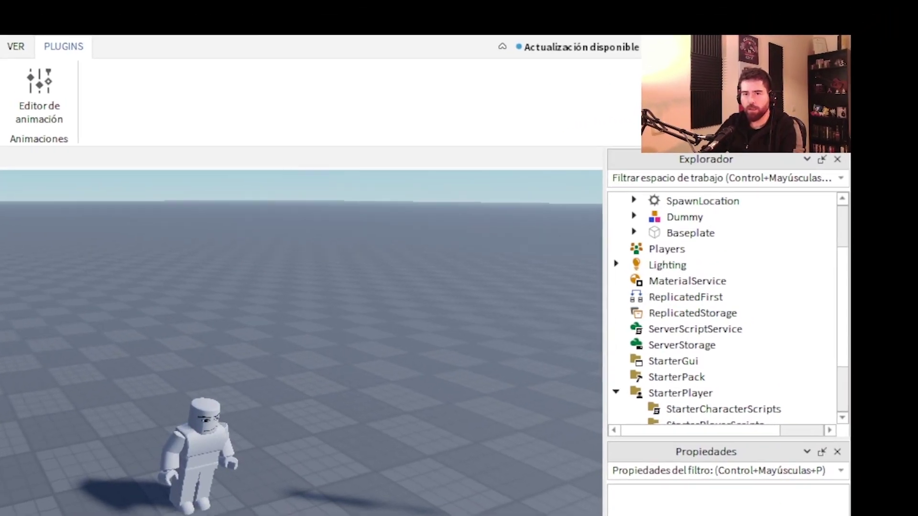
{"action": "scroll", "coordinate": [531, 326], "scroll_direction": "up", "scroll_amount": 2}
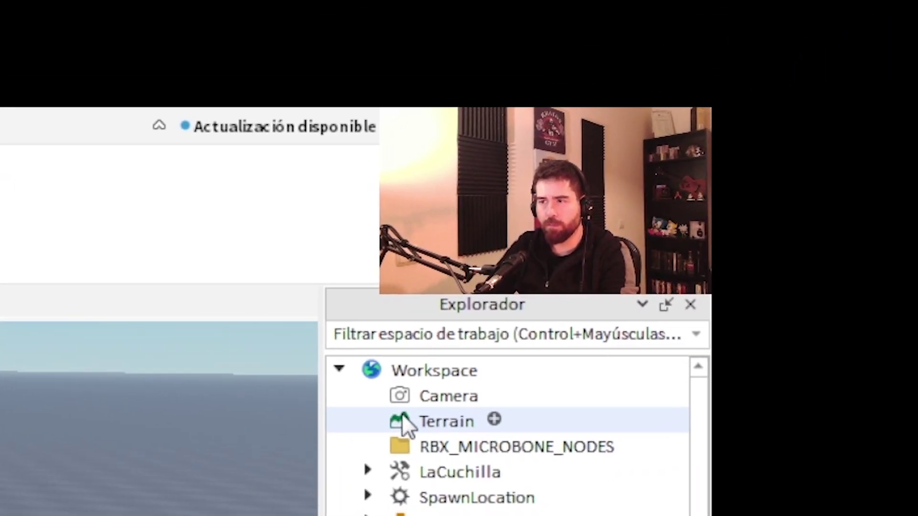
{"action": "scroll", "coordinate": [531, 326], "scroll_direction": "down", "scroll_amount": 1}
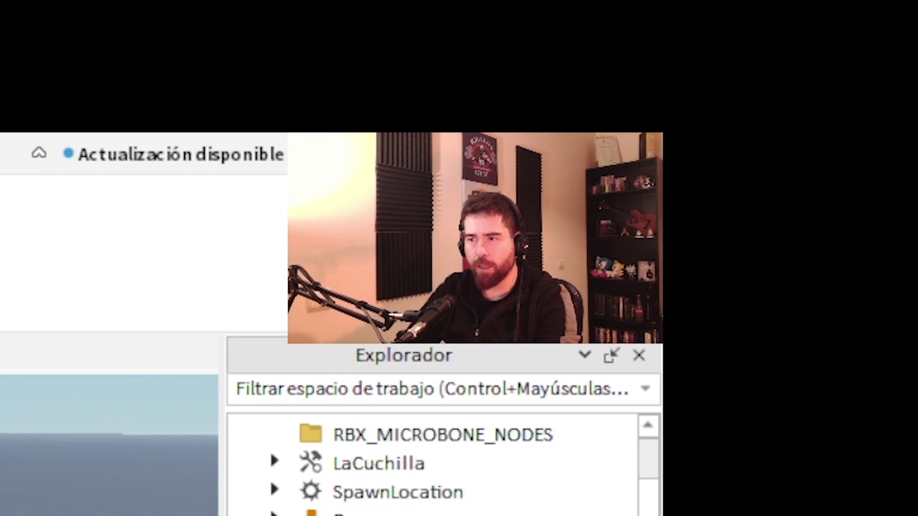
{"action": "left_click", "coordinate": [274, 514]}
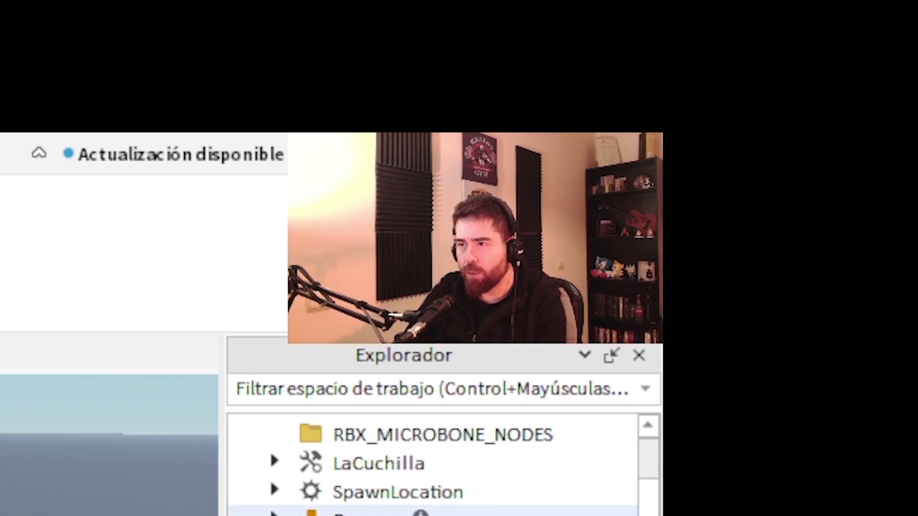
{"action": "left_click", "coordinate": [273, 461]}
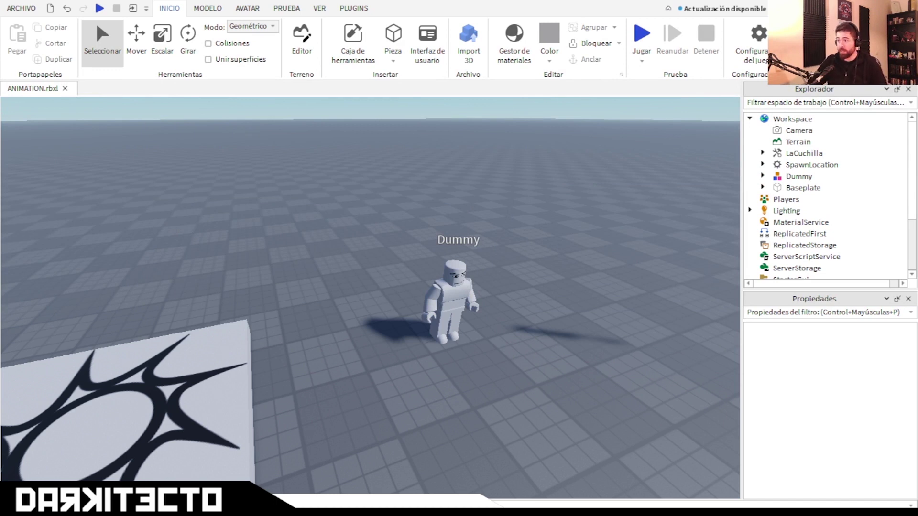
In the ANIMATION.rbxl place, select the Dummy and examine it and the nearby sword from several angles
{"action": "mouse_move", "coordinate": [610, 324]}
{"action": "middle_mouse_down"}
{"action": "mouse_move", "coordinate": [582, 324]}
{"action": "mouse_move", "coordinate": [597, 326]}
{"action": "middle_mouse_up"}
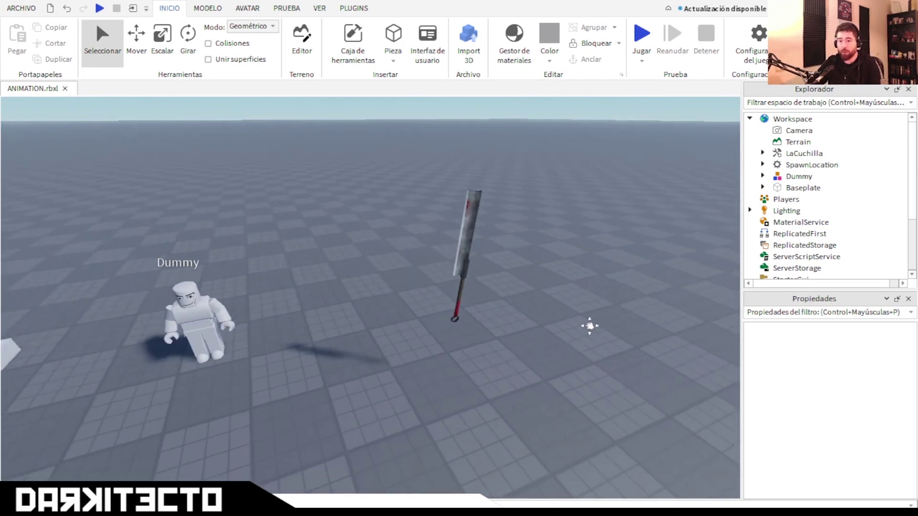
{"action": "middle_click_drag", "start_coordinate": [464, 364], "coordinate": [479, 382]}
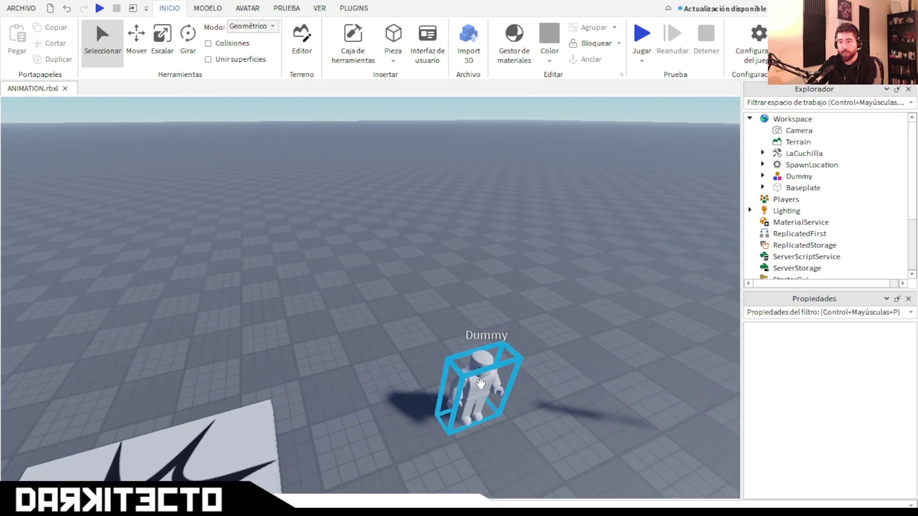
{"action": "left_click", "coordinate": [480, 383]}
{"action": "right_click_drag", "start_coordinate": [584, 398], "coordinate": [584, 400]}
{"action": "scroll", "coordinate": [584, 399], "scroll_direction": "down", "scroll_amount": 3}
{"action": "key", "text": "f"}
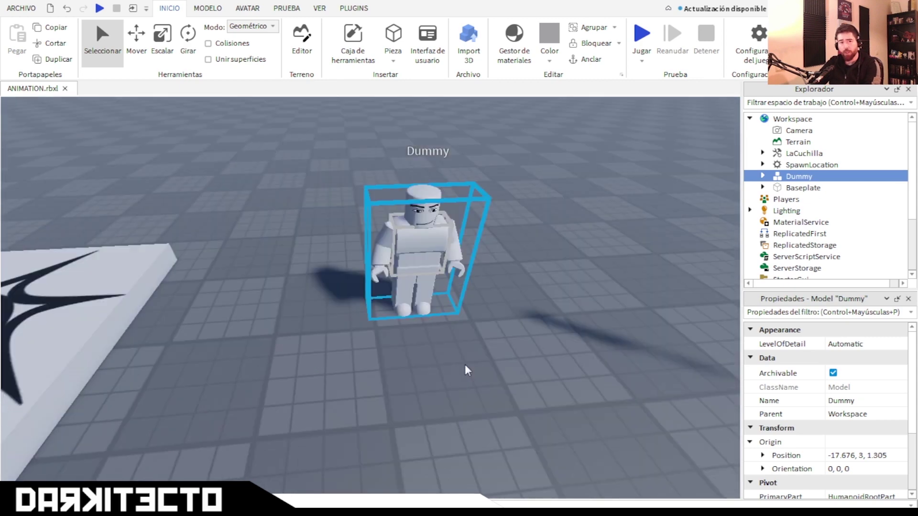
{"action": "right_click_drag", "start_coordinate": [465, 364], "coordinate": [406, 392]}
{"action": "scroll", "coordinate": [434, 383], "scroll_direction": "up", "scroll_amount": 3}
{"action": "scroll", "coordinate": [434, 383], "scroll_direction": "down", "scroll_amount": 2}
{"action": "scroll", "coordinate": [498, 389], "scroll_direction": "down", "scroll_amount": 3}
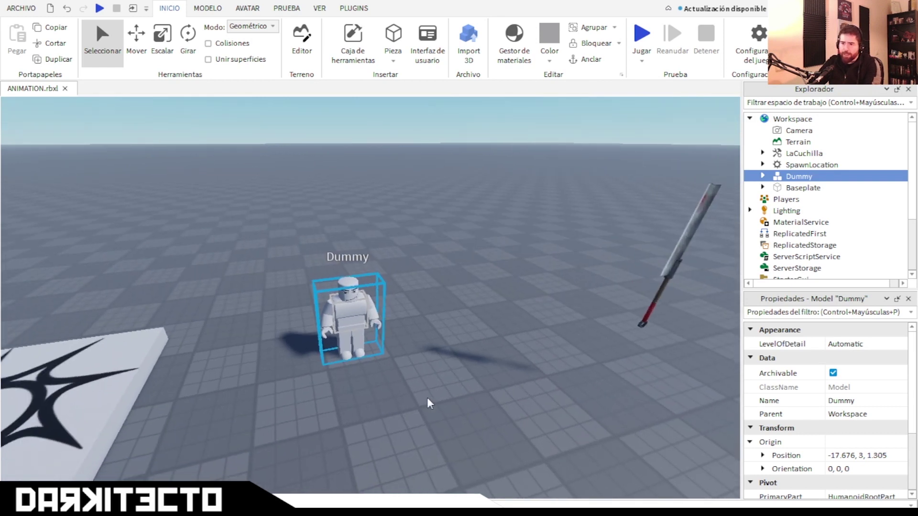
{"action": "scroll", "coordinate": [428, 399], "scroll_direction": "up", "scroll_amount": 3}
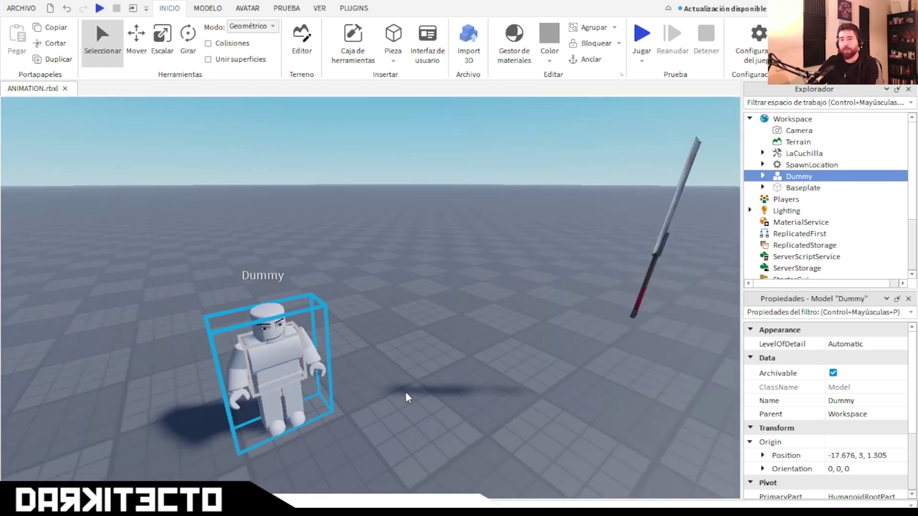
{"action": "scroll", "coordinate": [405, 392], "scroll_direction": "up", "scroll_amount": 2}
Select the LaCuchilla tool and inspect its espadon mesh and Handle part
{"action": "left_click", "coordinate": [550, 282]}
{"action": "right_click_drag", "start_coordinate": [499, 315], "coordinate": [499, 315]}
{"action": "scroll", "coordinate": [500, 319], "scroll_direction": "up", "scroll_amount": 2}
{"action": "scroll", "coordinate": [499, 315], "scroll_direction": "down", "scroll_amount": 3}
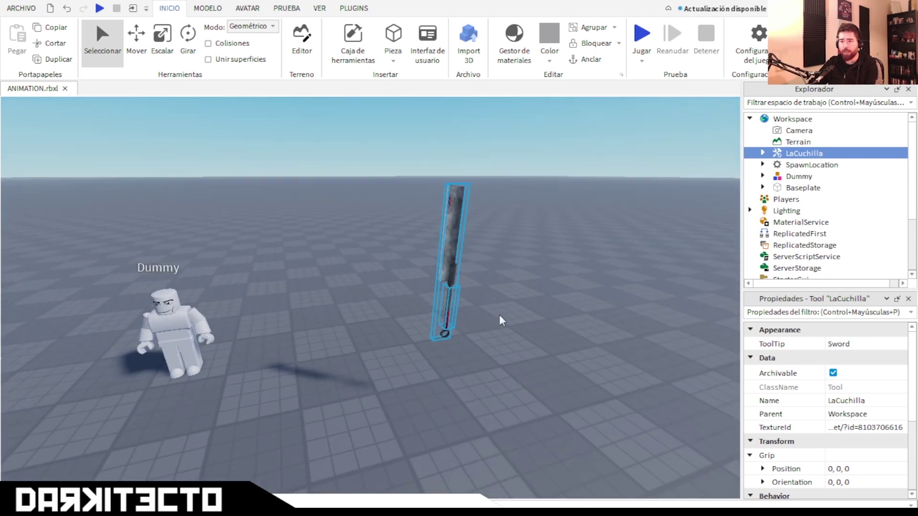
{"action": "scroll", "coordinate": [499, 315], "scroll_direction": "up", "scroll_amount": 2}
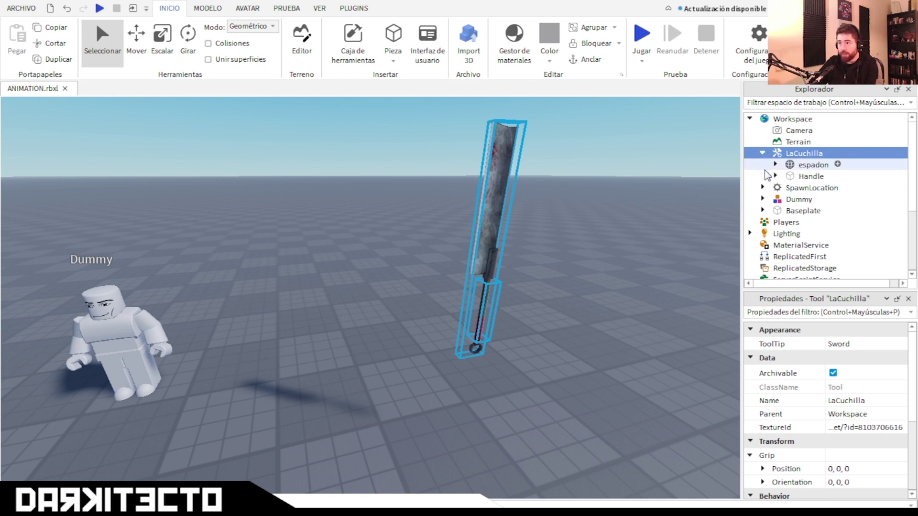
{"action": "left_click", "coordinate": [789, 165]}
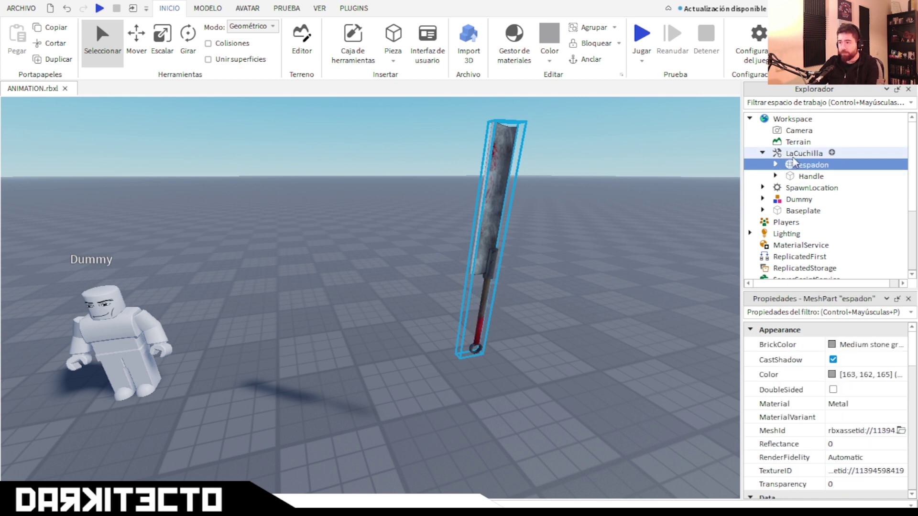
{"action": "left_click", "coordinate": [810, 176]}
Duplicate the espadon mesh inside LaCuchilla and place the copy directly under Workspace
{"action": "left_click", "coordinate": [808, 166]}
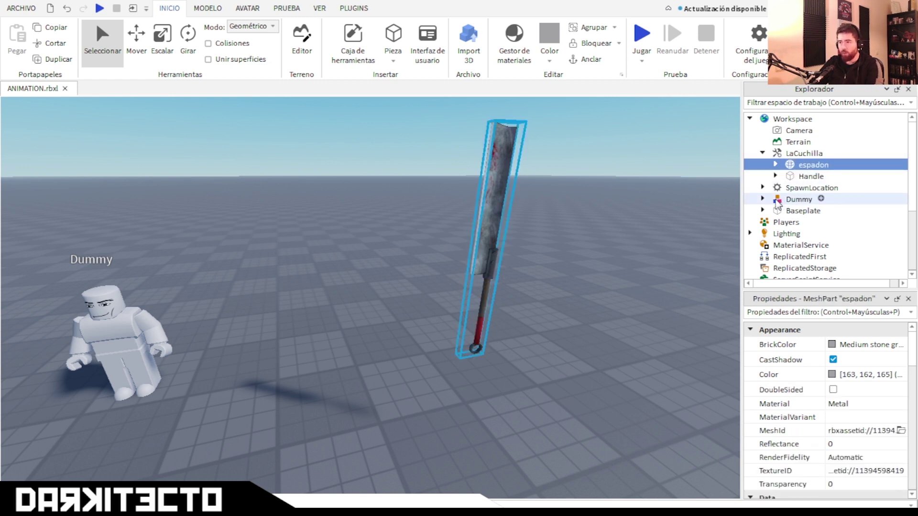
{"action": "key", "text": "ctrl+d"}
{"action": "left_click_drag", "start_coordinate": [802, 172], "coordinate": [779, 118]}
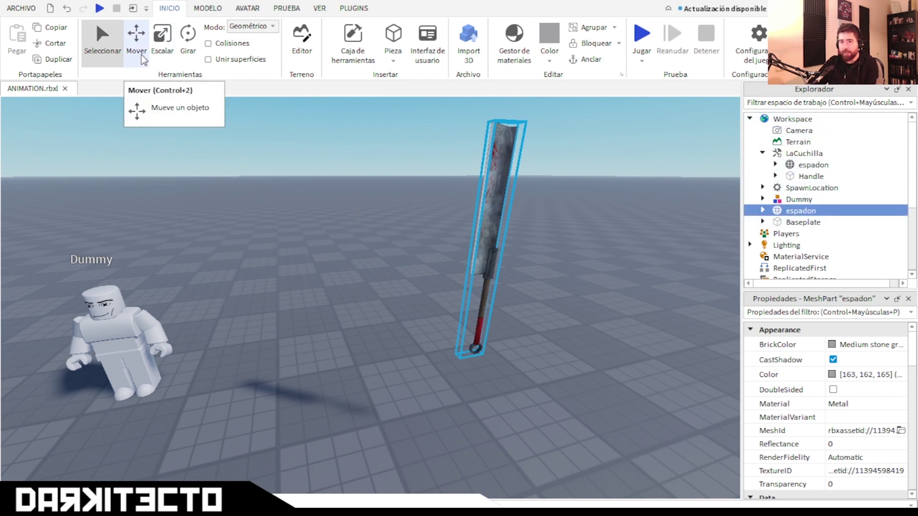
Open the alignment tool and move the copied espadon mesh near the Dummy
{"action": "right_click_drag", "start_coordinate": [427, 248], "coordinate": [465, 262]}
{"action": "key", "text": "w"}
{"action": "key", "text": "a"}
{"action": "key", "text": "w"}
{"action": "right_click_drag", "start_coordinate": [487, 295], "coordinate": [488, 301]}
{"action": "key", "text": "w"}
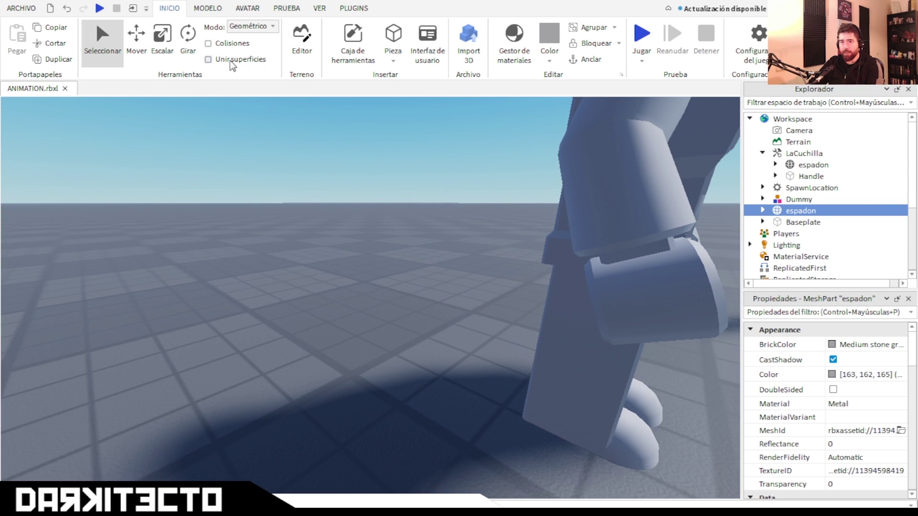
{"action": "key", "text": "s"}
{"action": "left_click", "coordinate": [205, 11]}
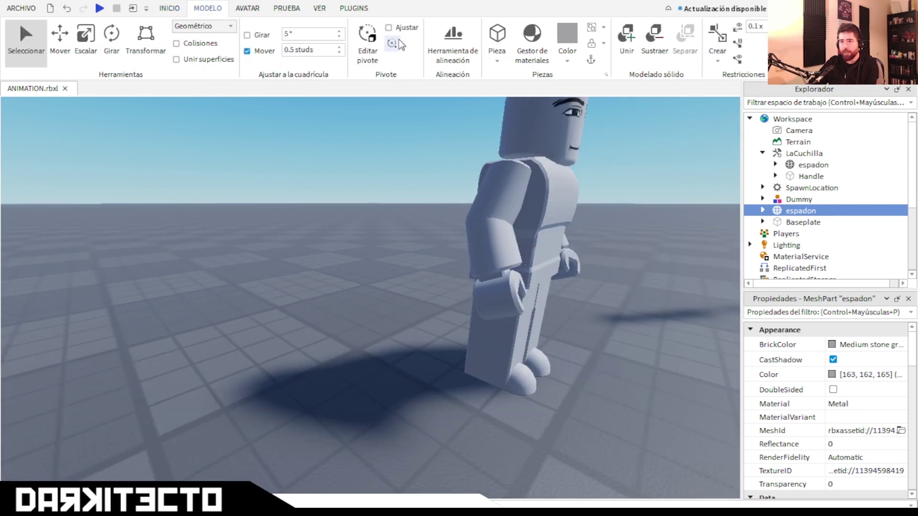
{"action": "left_click", "coordinate": [452, 72]}
{"action": "right_click_drag", "start_coordinate": [386, 195], "coordinate": [386, 195]}
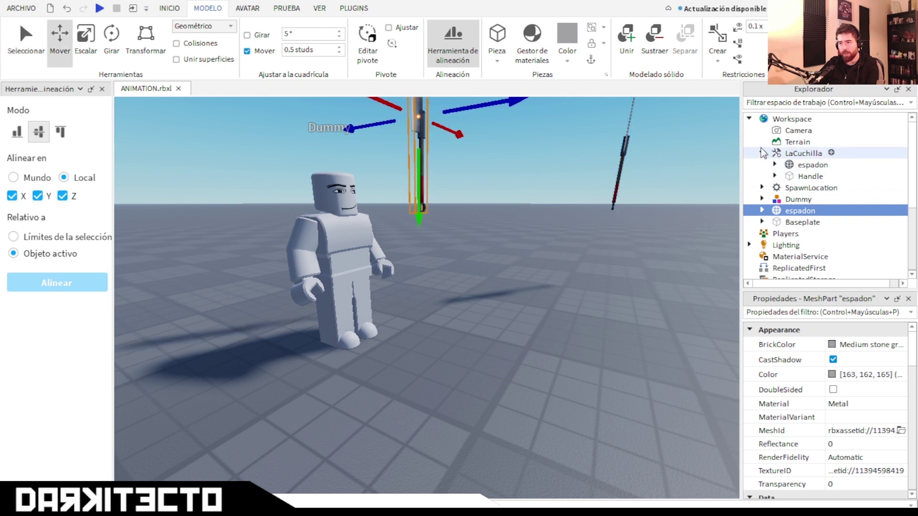
Align the espadon copy to the center of the Dummy's RightHand on local X, Y and Z, relative to the active object
{"action": "left_click", "coordinate": [761, 153]}
{"action": "left_click", "coordinate": [762, 176]}
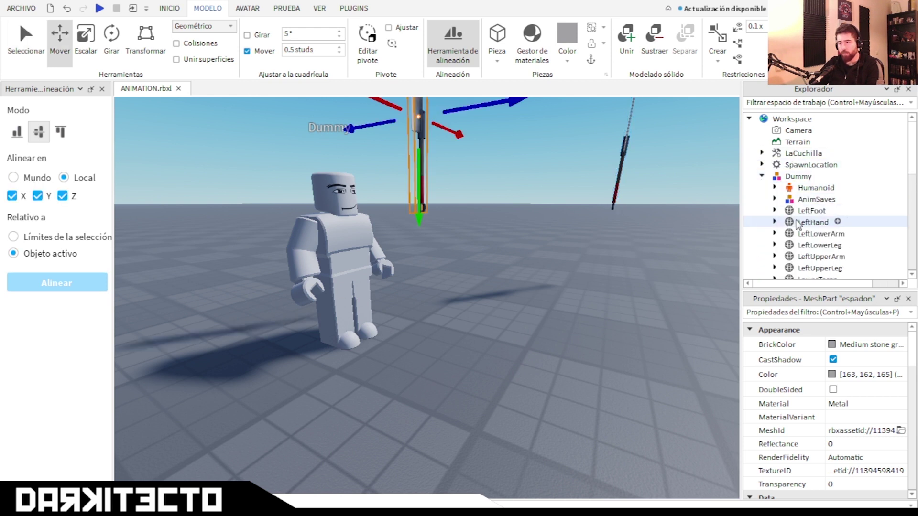
{"action": "scroll", "coordinate": [805, 230], "scroll_direction": "down", "scroll_amount": 5}
{"action": "scroll", "coordinate": [807, 232], "scroll_direction": "up", "scroll_amount": 1}
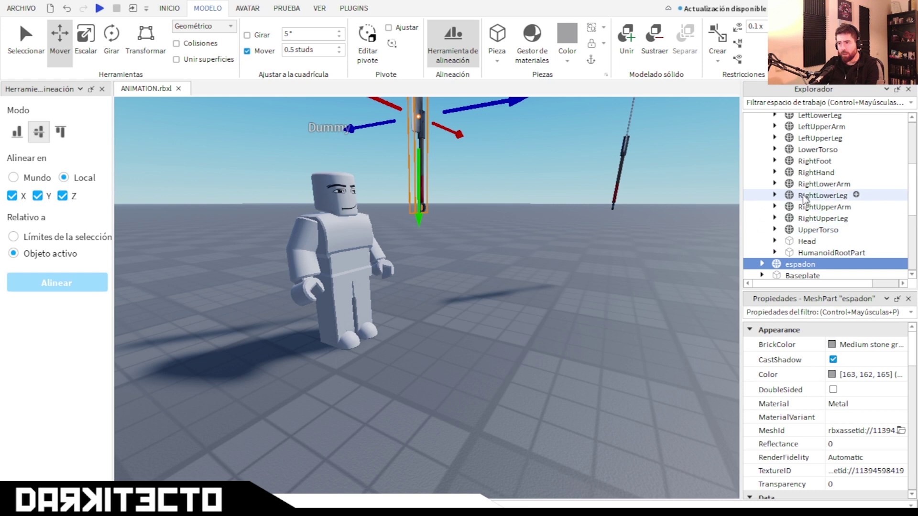
{"action": "left_click", "coordinate": [813, 172], "text": "ctrl"}
{"action": "right_click_drag", "start_coordinate": [478, 210], "coordinate": [497, 209]}
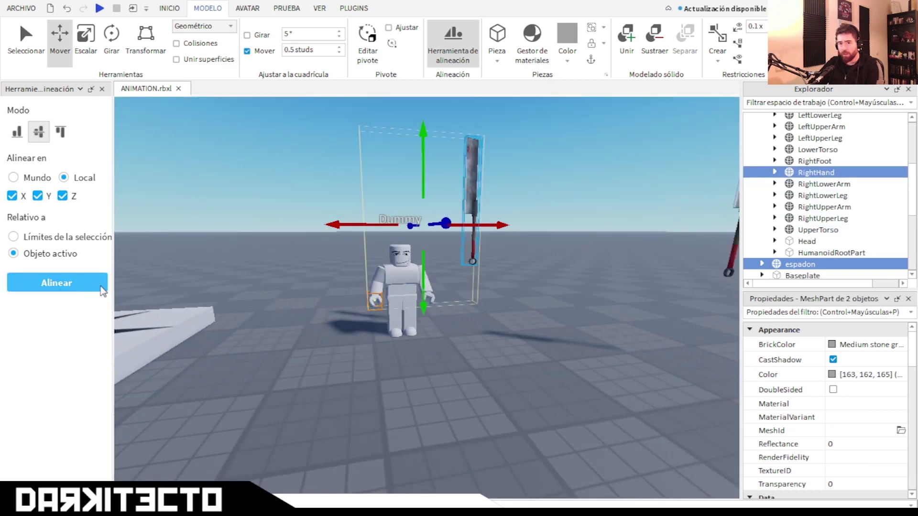
{"action": "left_click", "coordinate": [86, 287]}
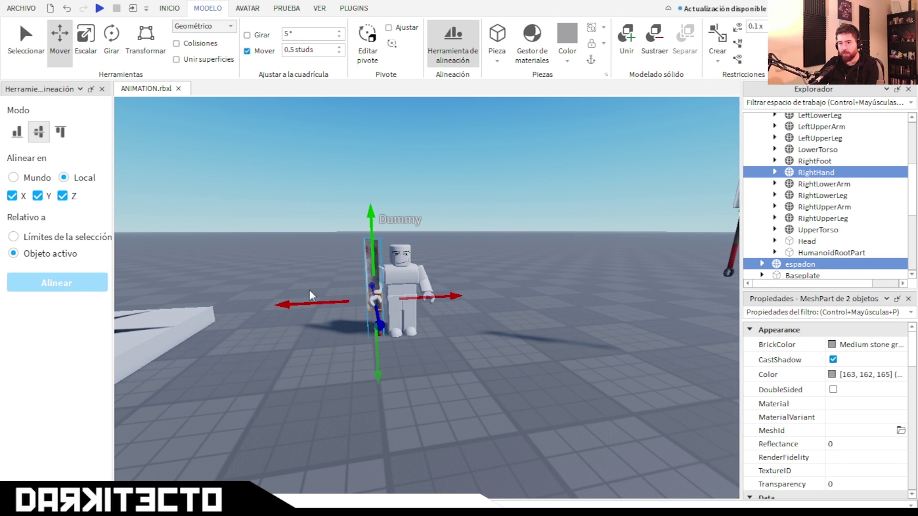
{"action": "key", "text": "f"}
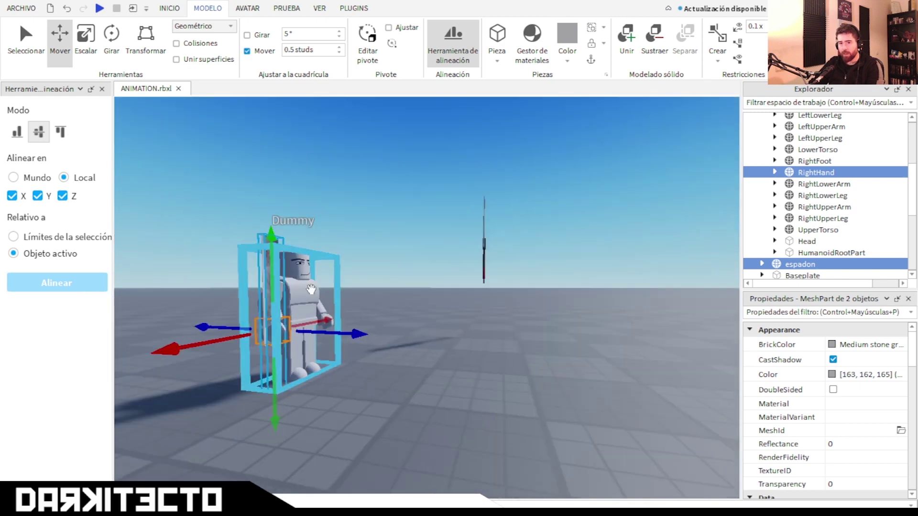
{"action": "right_click_drag", "start_coordinate": [311, 296], "coordinate": [312, 296]}
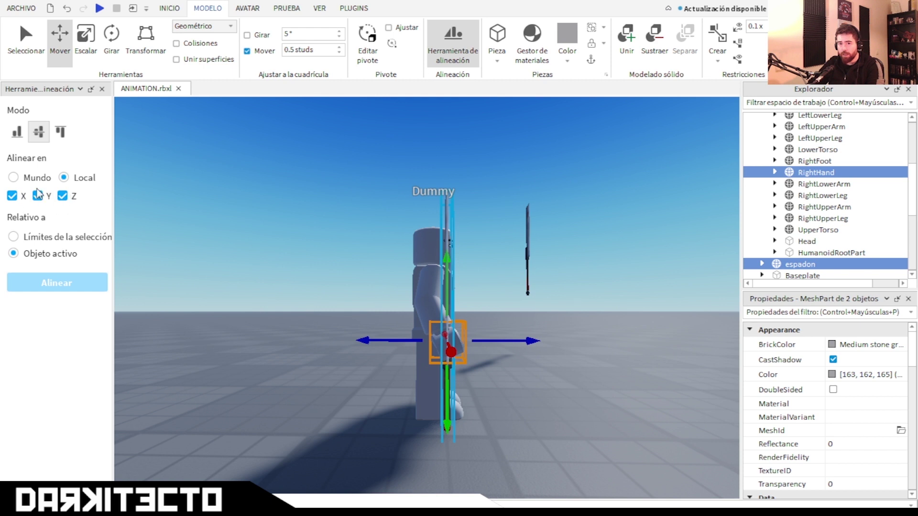
Try aligning the sword to the RightHand with the maximum mode and with the minimum mode
{"action": "left_click", "coordinate": [38, 132]}
{"action": "left_click", "coordinate": [60, 132]}
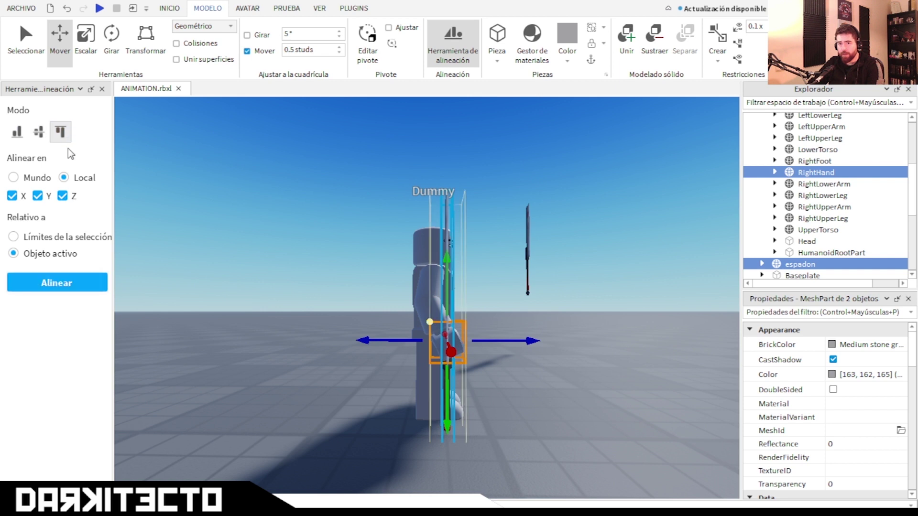
{"action": "left_click", "coordinate": [66, 284]}
{"action": "left_click", "coordinate": [16, 132]}
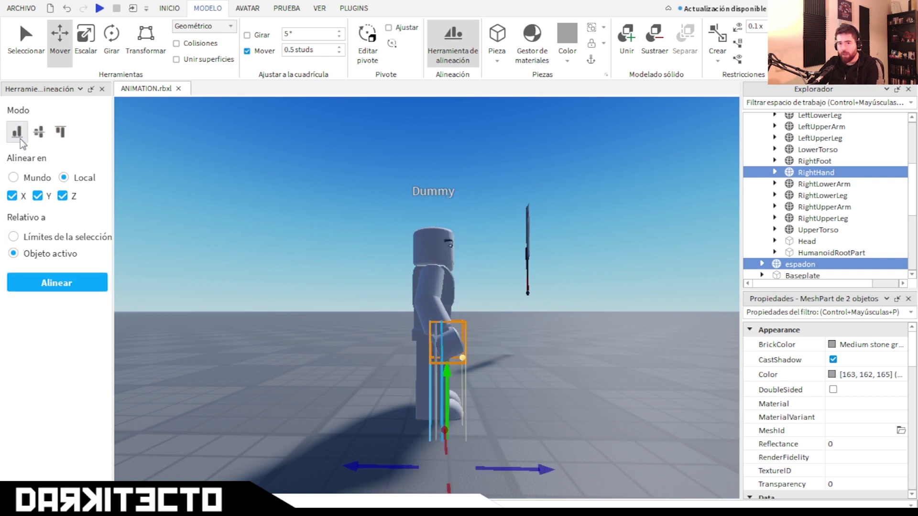
{"action": "left_click", "coordinate": [66, 282]}
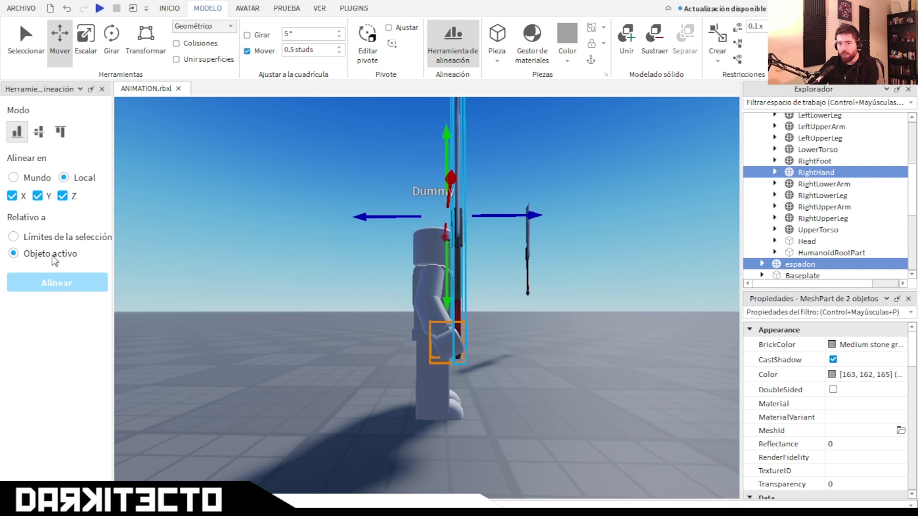
Realign the sword to the hand with the center mode, trying world axes and returning to local axes
{"action": "left_click", "coordinate": [38, 132]}
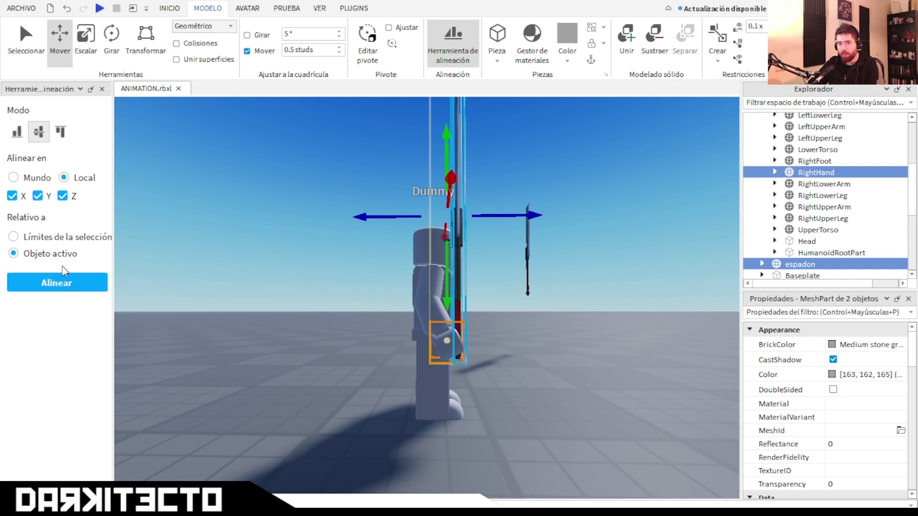
{"action": "left_click", "coordinate": [66, 284]}
{"action": "left_click", "coordinate": [14, 177]}
{"action": "left_click", "coordinate": [60, 283]}
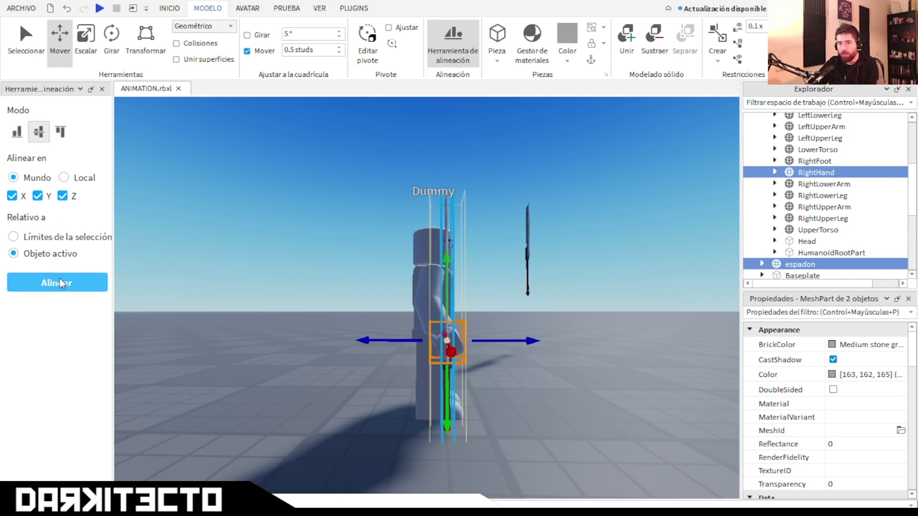
{"action": "left_click", "coordinate": [63, 178]}
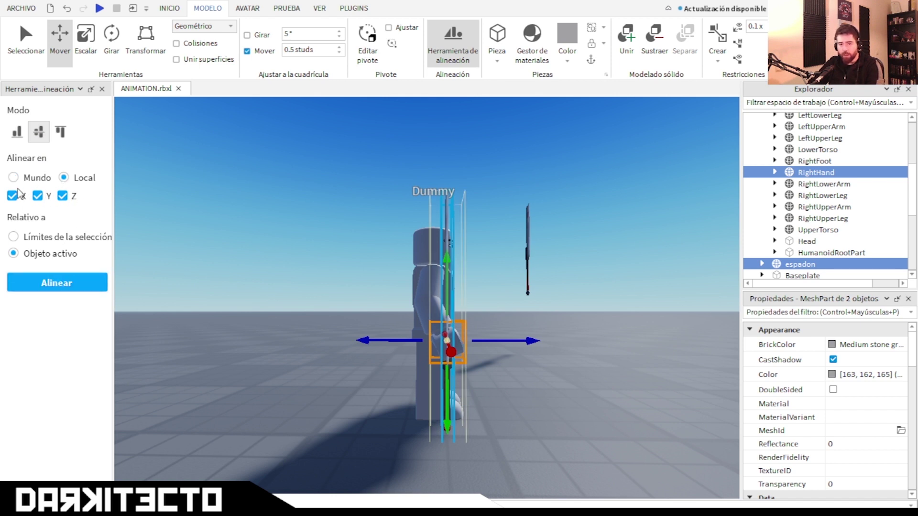
{"action": "left_click", "coordinate": [53, 283]}
{"action": "right_click_drag", "start_coordinate": [175, 256], "coordinate": [286, 253]}
{"action": "left_click", "coordinate": [50, 254]}
{"action": "left_click", "coordinate": [76, 286]}
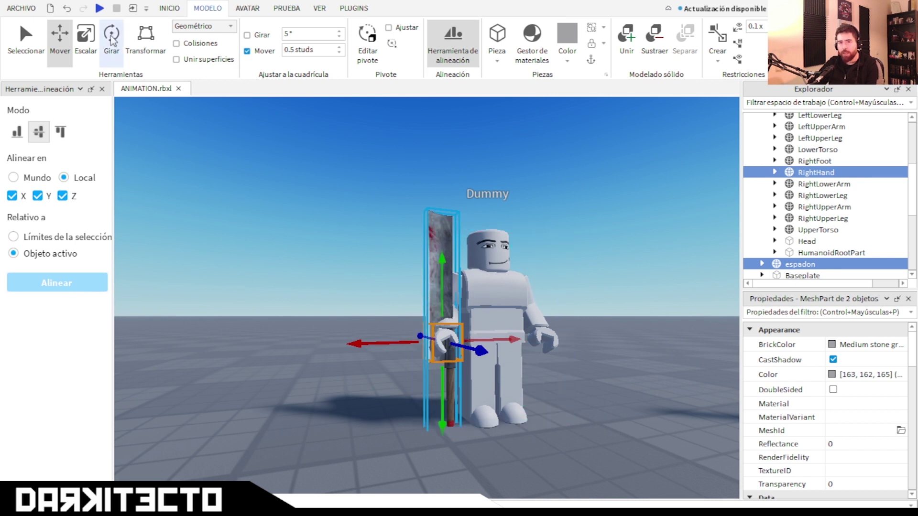
Undo the joint rotation, remove RightHand from the selection so only espadon is selected, and close the alignment tool
{"action": "key", "text": "ctrl+4"}
{"action": "key", "text": "ctrl+z"}
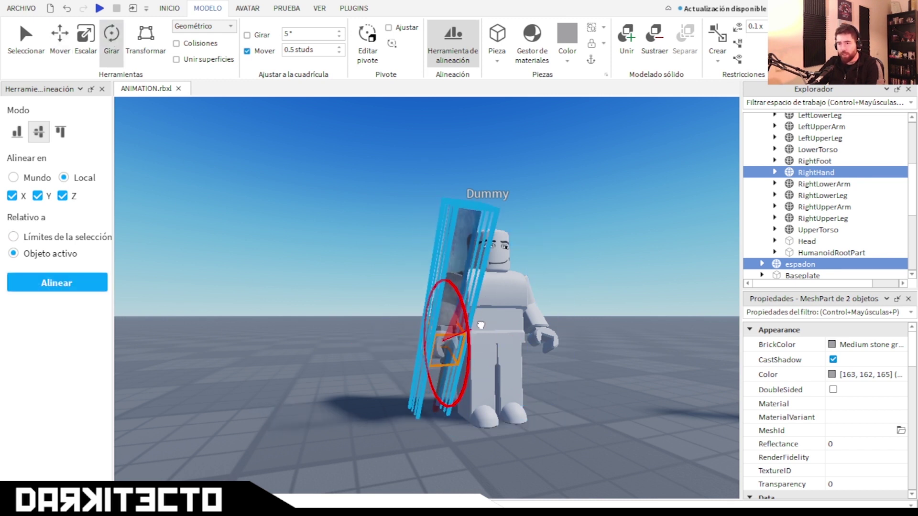
{"action": "left_click", "coordinate": [812, 173], "text": "ctrl"}
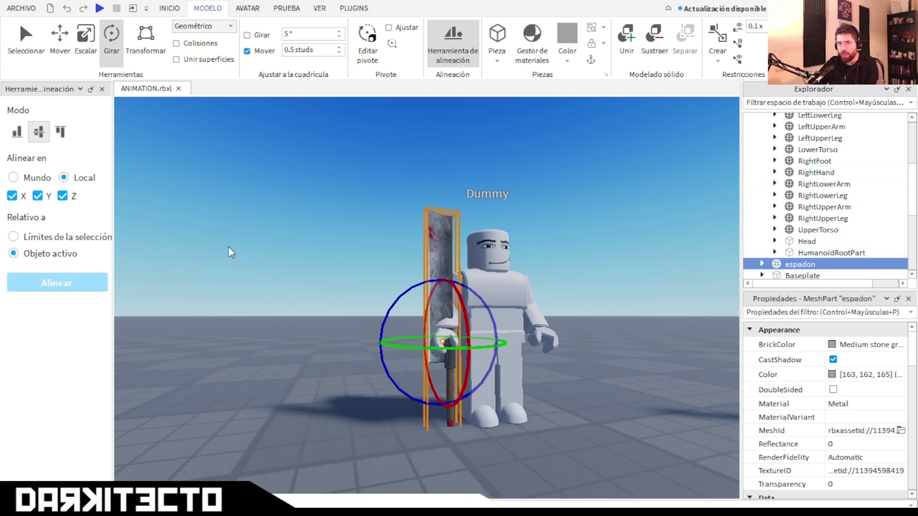
{"action": "left_click", "coordinate": [102, 89]}
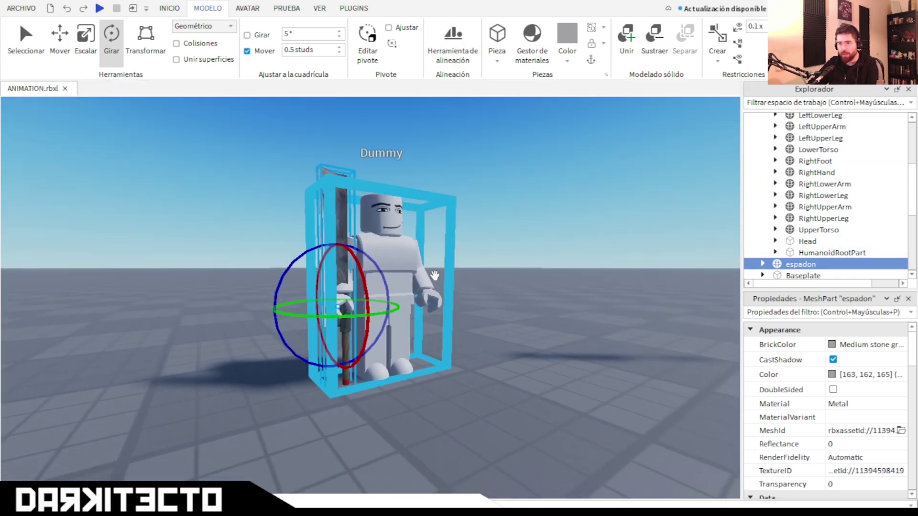
Rotate the espadon copy at the Dummy's hand so the blade points forward and slightly upward
{"action": "key", "text": "w"}
{"action": "key", "text": "a"}
{"action": "key", "text": "d"}
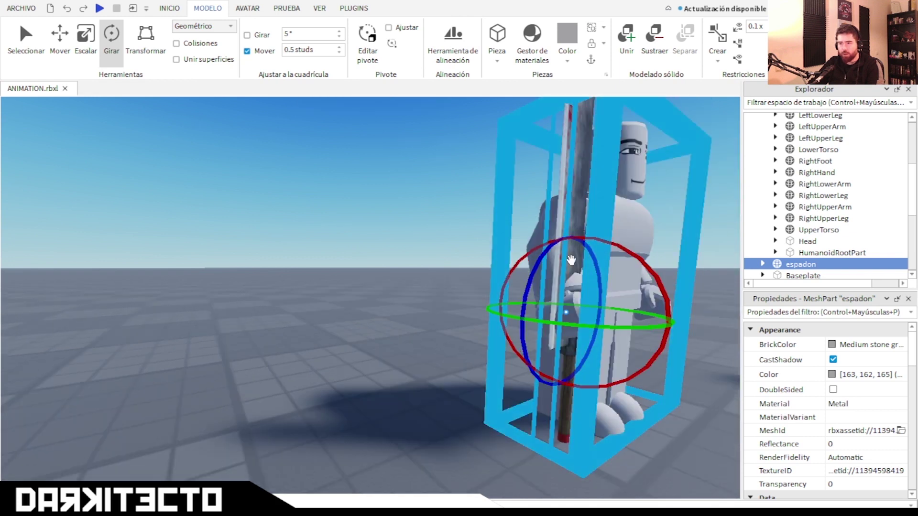
{"action": "left_click_drag", "start_coordinate": [647, 266], "coordinate": [674, 373]}
Turn off move snapping and slide the sword forward along its local length so its handle passes through the right hand
{"action": "key", "text": "ctrl+2"}
{"action": "left_click_drag", "start_coordinate": [567, 249], "coordinate": [571, 266]}
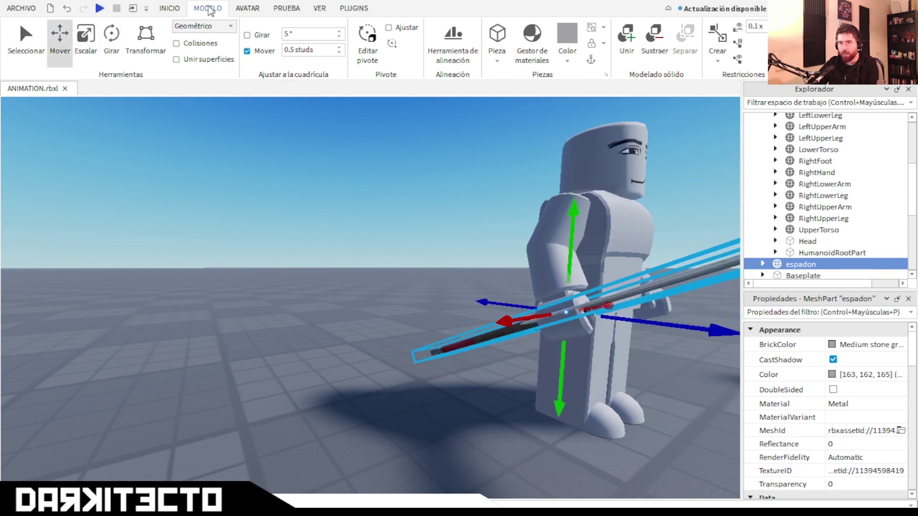
{"action": "left_click_drag", "start_coordinate": [566, 228], "coordinate": [565, 238]}
{"action": "key", "text": "a"}
{"action": "right_click_drag", "start_coordinate": [565, 238], "coordinate": [590, 303]}
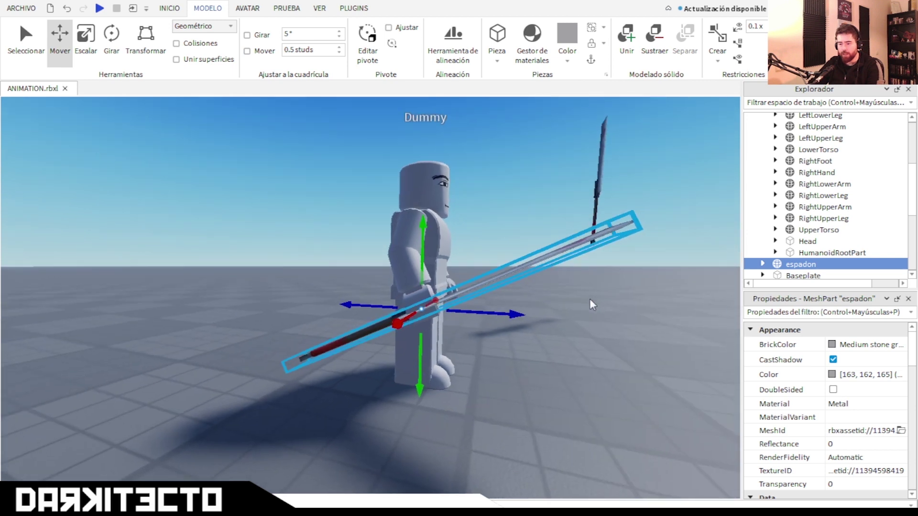
{"action": "key", "text": "ctrl+l"}
{"action": "left_click_drag", "start_coordinate": [506, 274], "coordinate": [574, 262]}
Enable 5° rotation snapping and roll the sword about its long axis so the blade's flat face is turned sideways
{"action": "key", "text": "ctrl+4"}
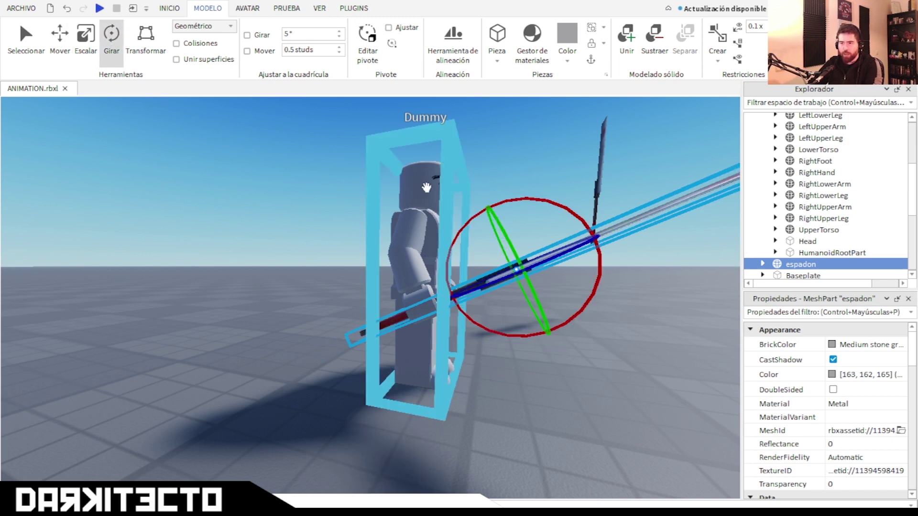
{"action": "left_click_drag", "start_coordinate": [497, 216], "coordinate": [549, 290]}
{"action": "key", "text": "ctrl+z"}
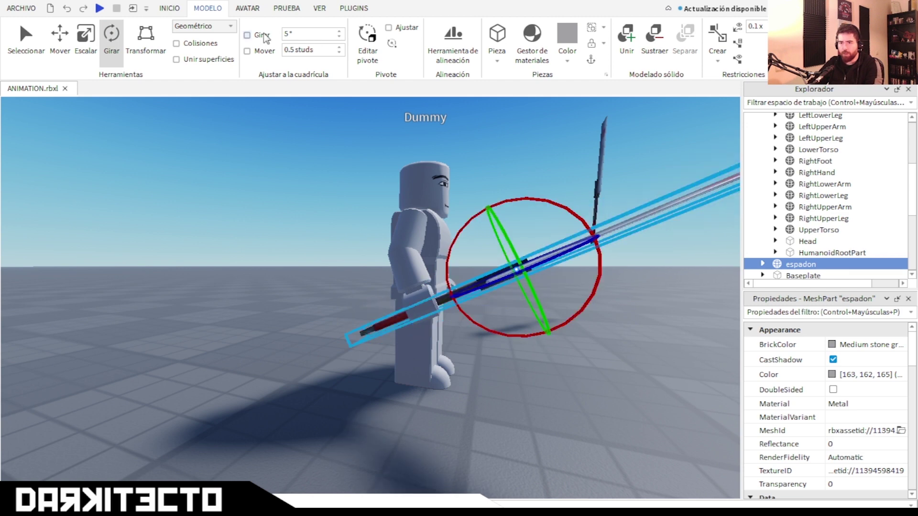
{"action": "right_click_drag", "start_coordinate": [478, 143], "coordinate": [500, 205]}
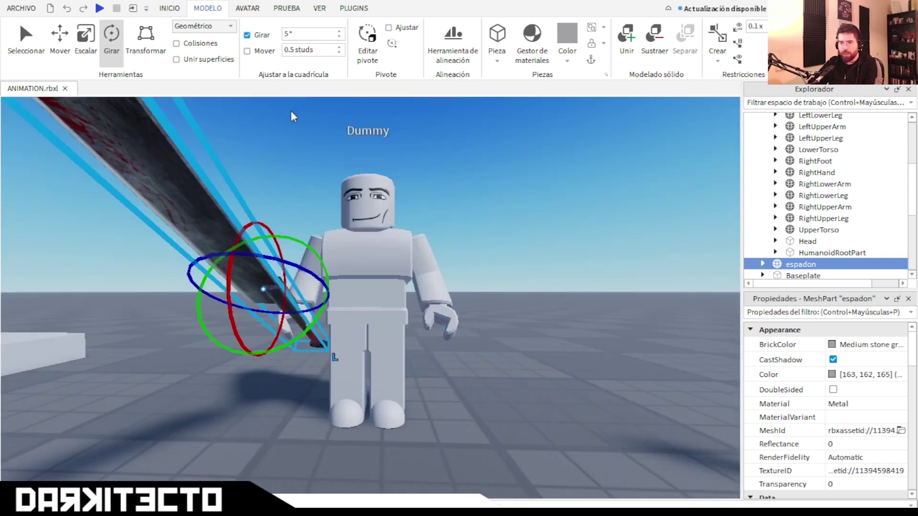
{"action": "left_click_drag", "start_coordinate": [314, 332], "coordinate": [324, 233]}
{"action": "right_click_drag", "start_coordinate": [324, 233], "coordinate": [328, 242]}
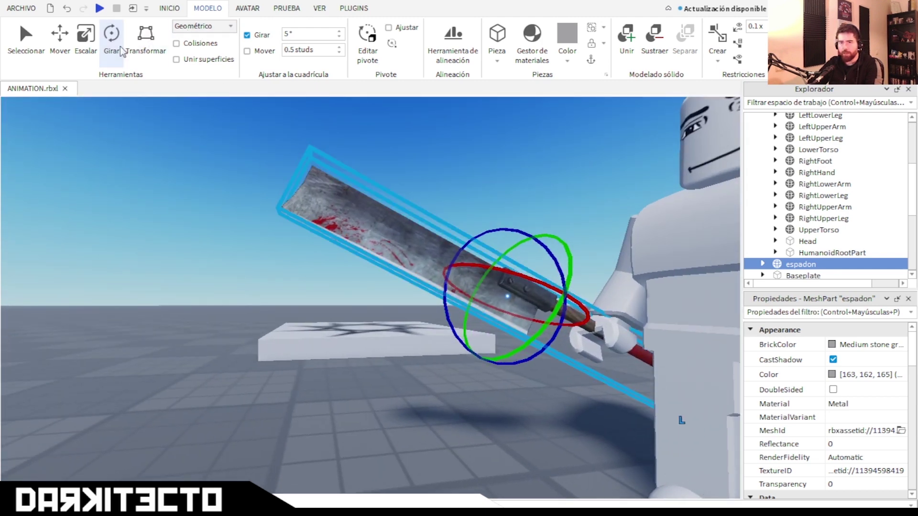
Move the sword along its local axes until the handle sits inside the Dummy's right-hand grip
{"action": "left_click", "coordinate": [59, 37]}
{"action": "left_click_drag", "start_coordinate": [534, 235], "coordinate": [516, 257]}
{"action": "right_click_drag", "start_coordinate": [516, 256], "coordinate": [534, 251]}
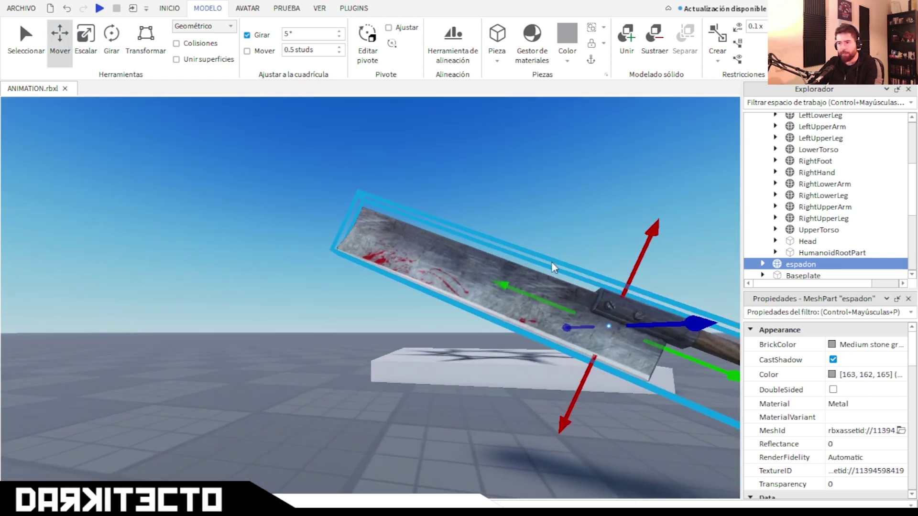
{"action": "scroll", "coordinate": [617, 282], "scroll_direction": "down", "scroll_amount": 3}
{"action": "left_click_drag", "start_coordinate": [492, 259], "coordinate": [490, 260]}
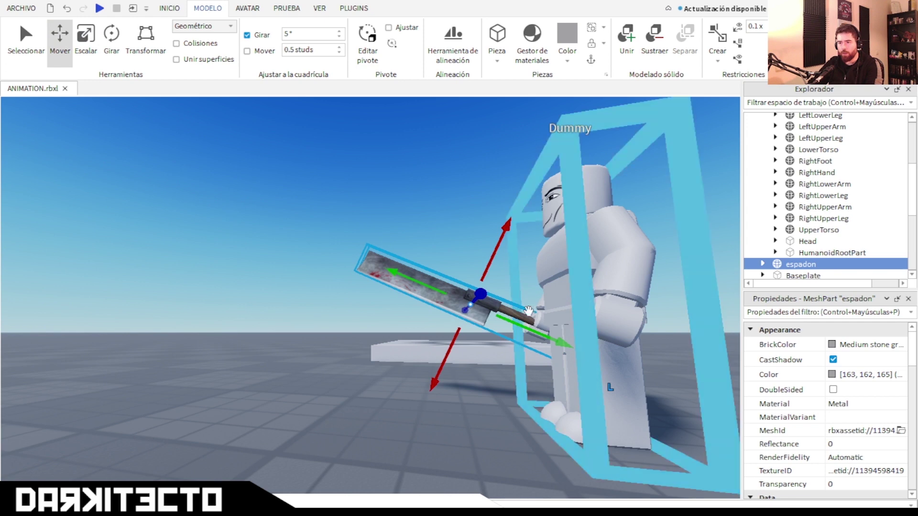
{"action": "mouse_move", "coordinate": [523, 322]}
{"action": "left_mouse_down"}
{"action": "mouse_move", "coordinate": [506, 318]}
{"action": "mouse_move", "coordinate": [517, 314]}
{"action": "left_mouse_up"}
{"action": "right_click_drag", "start_coordinate": [517, 314], "coordinate": [515, 315]}
{"action": "key", "text": "a"}
{"action": "key", "text": "a"}
{"action": "scroll", "coordinate": [517, 315], "scroll_direction": "down", "scroll_amount": 2}
{"action": "key", "text": "a"}
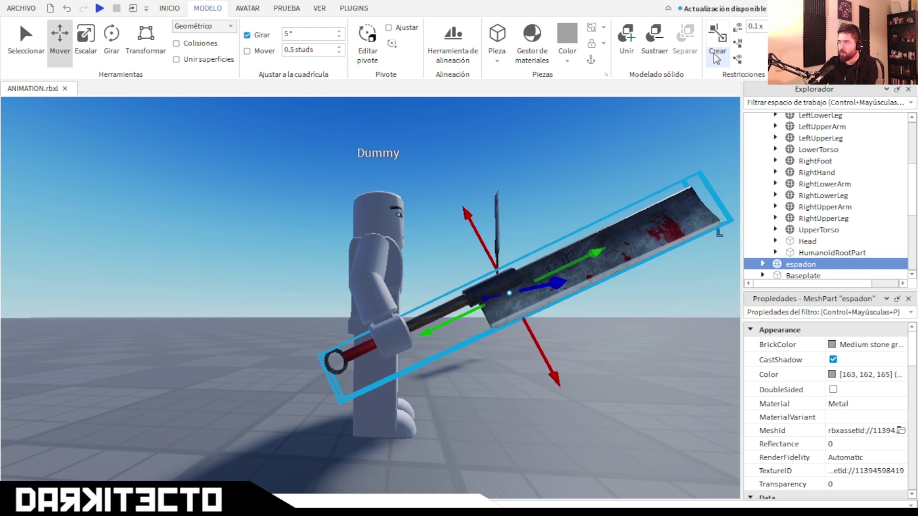
Create a weld constraint joining the espadon copy to the Dummy's RightHand
{"action": "left_click", "coordinate": [725, 67]}
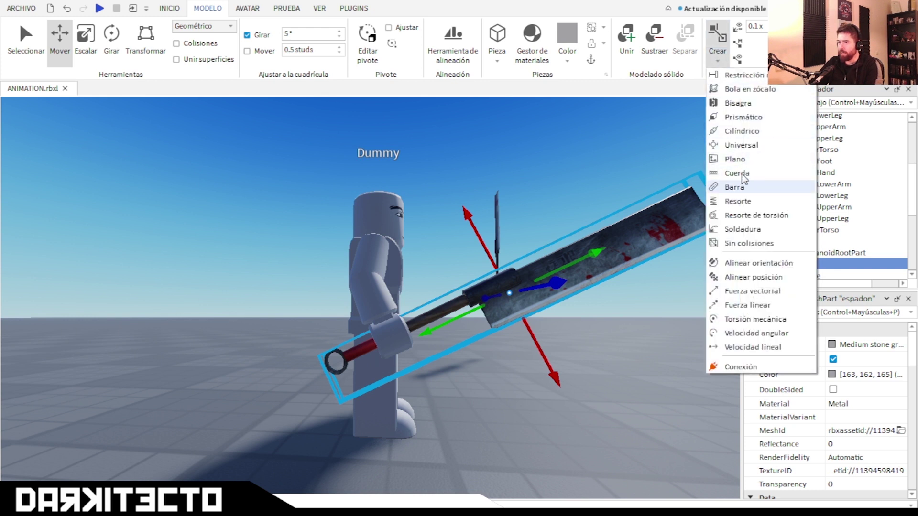
{"action": "left_click", "coordinate": [745, 232]}
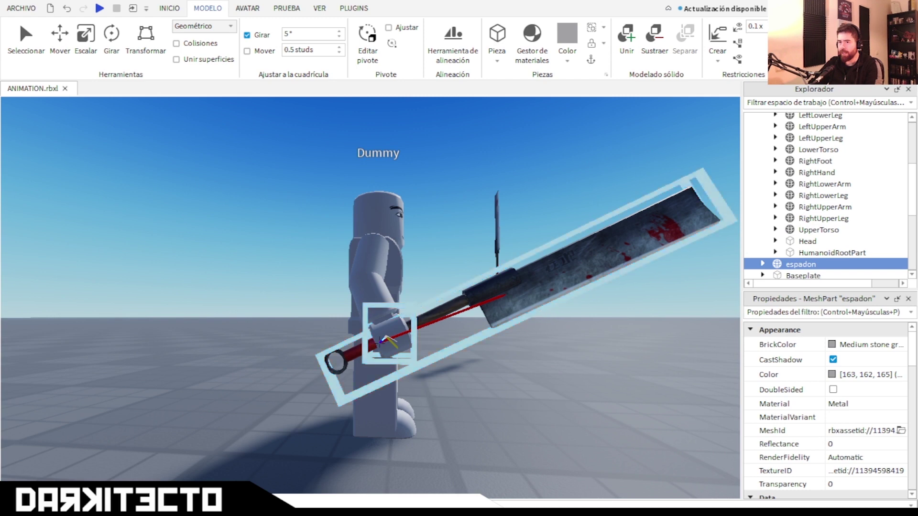
{"action": "left_click", "coordinate": [405, 353]}
{"action": "right_click_drag", "start_coordinate": [529, 299], "coordinate": [529, 298]}
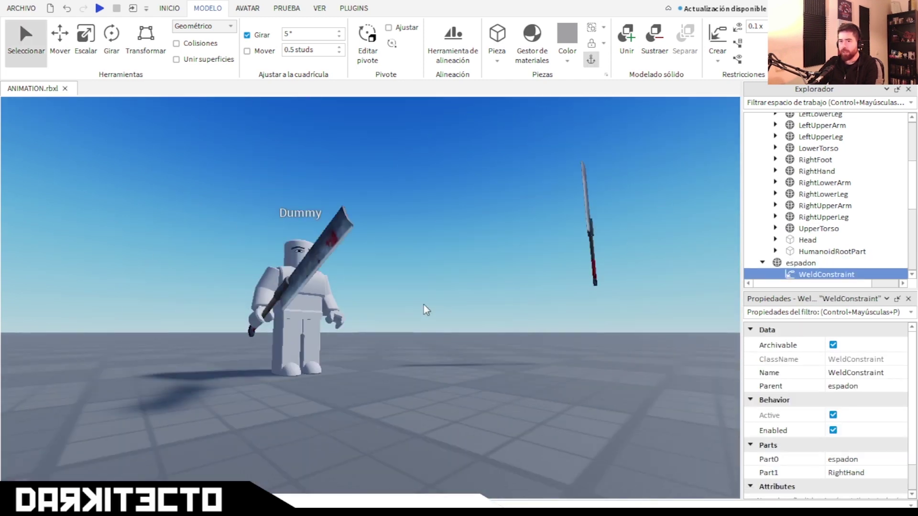
Examine the welded sword in the Dummy's hand from several angles and distances
{"action": "right_click_drag", "start_coordinate": [423, 304], "coordinate": [418, 304]}
{"action": "scroll", "coordinate": [418, 304], "scroll_direction": "down", "scroll_amount": 3}
{"action": "scroll", "coordinate": [421, 268], "scroll_direction": "up", "scroll_amount": 3}
{"action": "right_click_drag", "start_coordinate": [420, 268], "coordinate": [393, 183]}
{"action": "right_click_drag", "start_coordinate": [440, 150], "coordinate": [447, 147]}
{"action": "scroll", "coordinate": [447, 147], "scroll_direction": "down", "scroll_amount": 3}
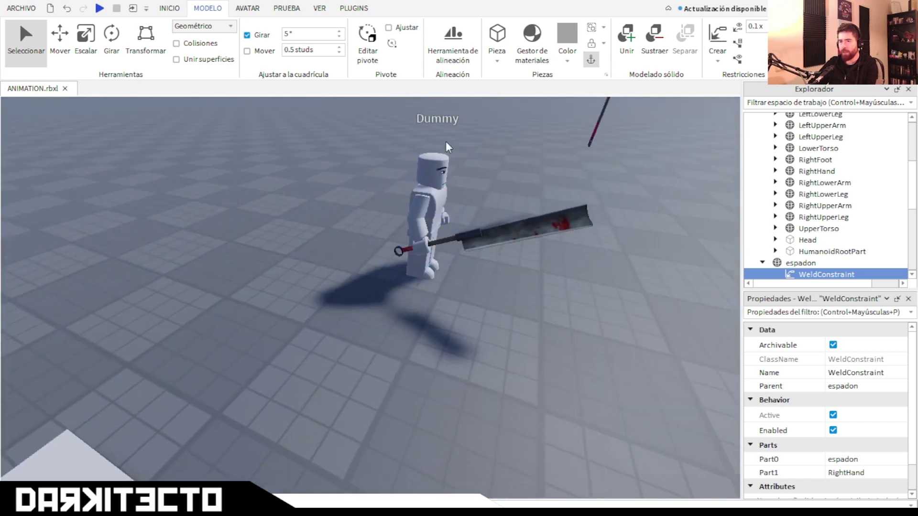
{"action": "scroll", "coordinate": [465, 153], "scroll_direction": "up", "scroll_amount": 2}
{"action": "scroll", "coordinate": [461, 155], "scroll_direction": "down", "scroll_amount": 5}
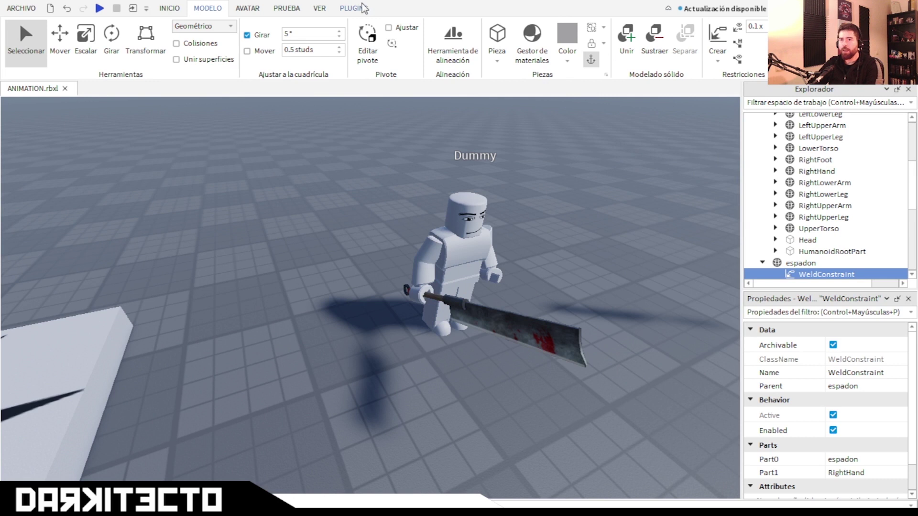
Open the Animation Editor and choose the Dummy as the rig to animate
{"action": "left_click", "coordinate": [352, 8]}
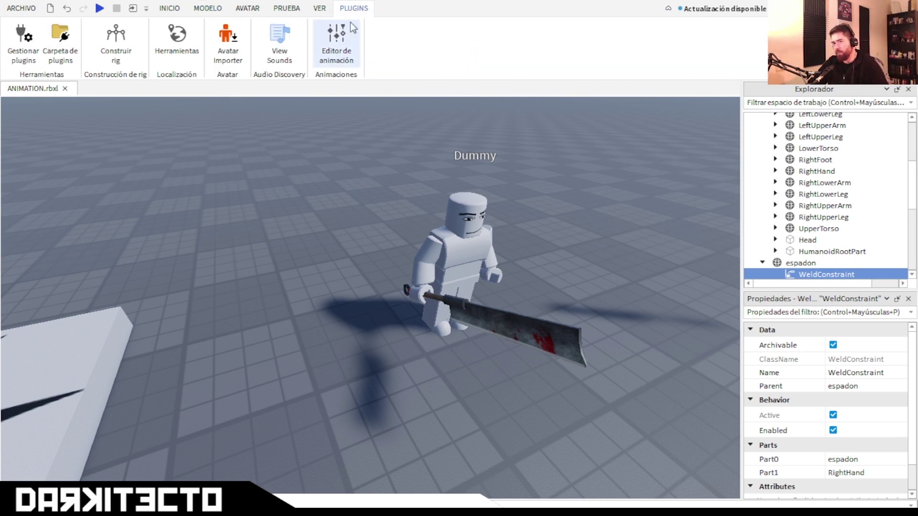
{"action": "left_click", "coordinate": [341, 42]}
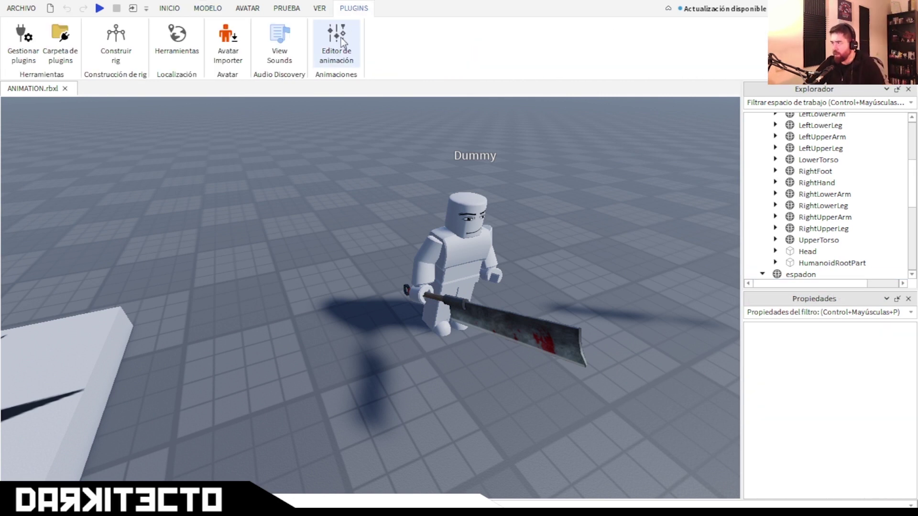
{"action": "left_click", "coordinate": [341, 42]}
{"action": "left_click", "coordinate": [341, 42]}
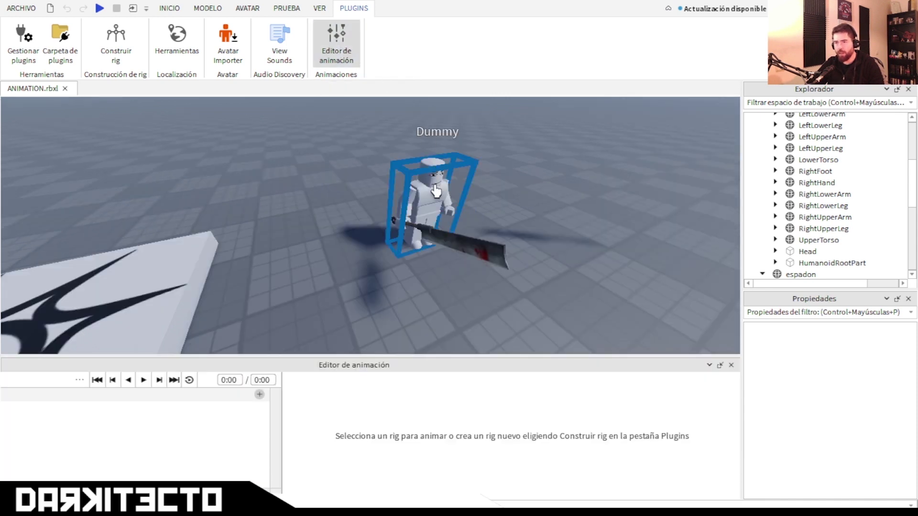
{"action": "left_click", "coordinate": [409, 228]}
{"action": "right_click_drag", "start_coordinate": [471, 260], "coordinate": [472, 260]}
{"action": "key", "text": "w"}
{"action": "key", "text": "a"}
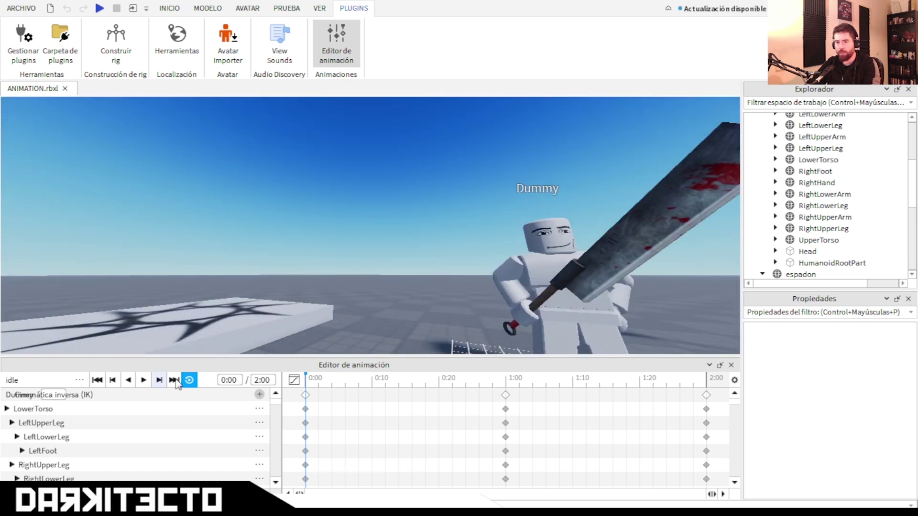
{"action": "key", "text": "s"}
{"action": "key", "text": "d"}
{"action": "left_click", "coordinate": [81, 378]}
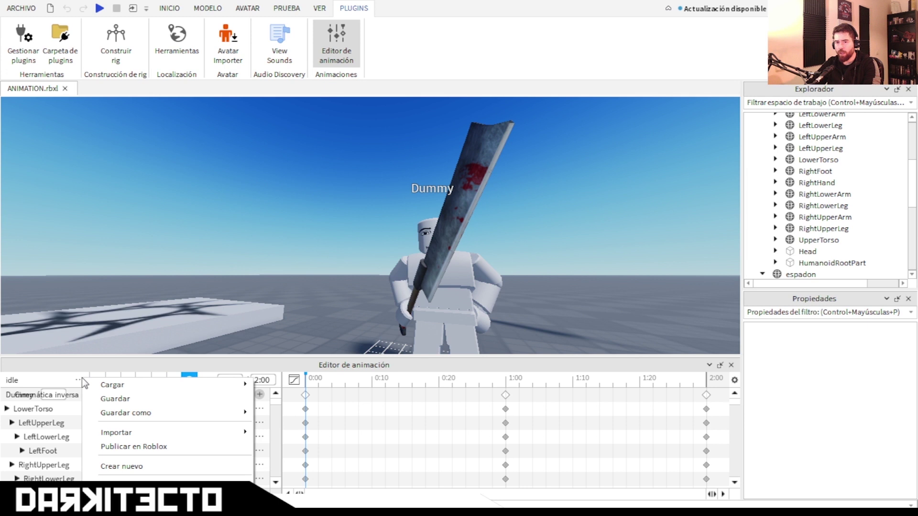
{"action": "left_click", "coordinate": [141, 467]}
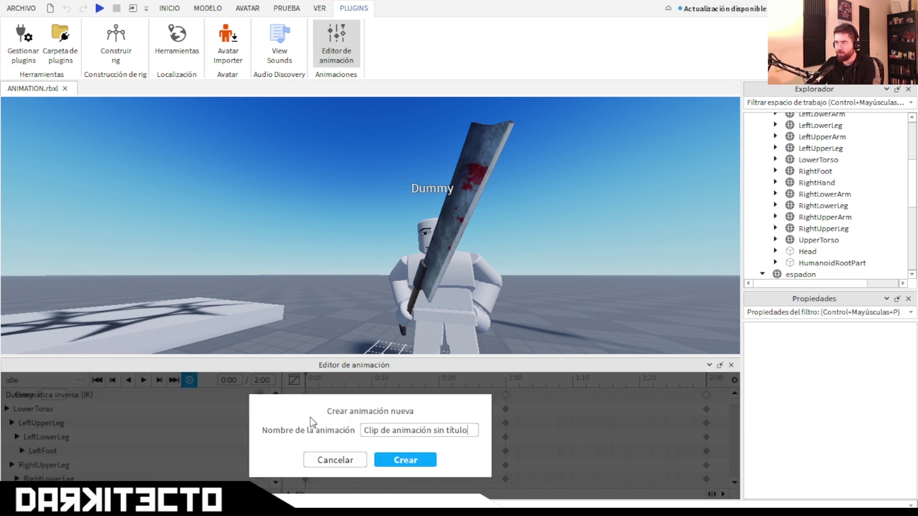
{"action": "triple_click", "coordinate": [420, 434]}
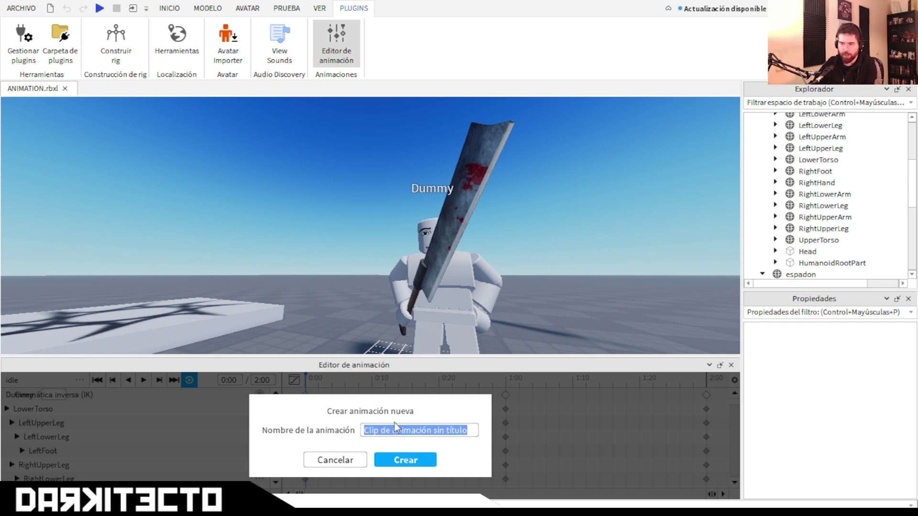
{"action": "left_click", "coordinate": [350, 464]}
Create a new animation named IdleWeapon for the Dummy
{"action": "left_click", "coordinate": [79, 380]}
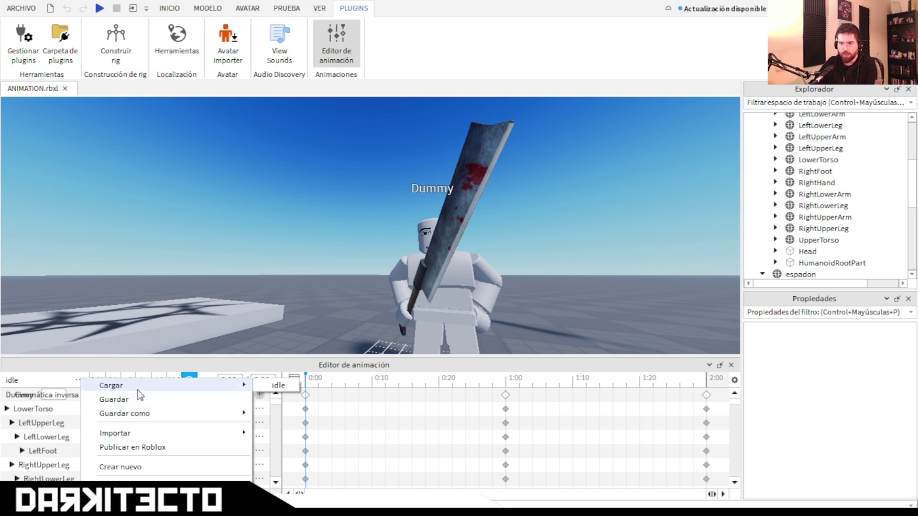
{"action": "left_click", "coordinate": [139, 467]}
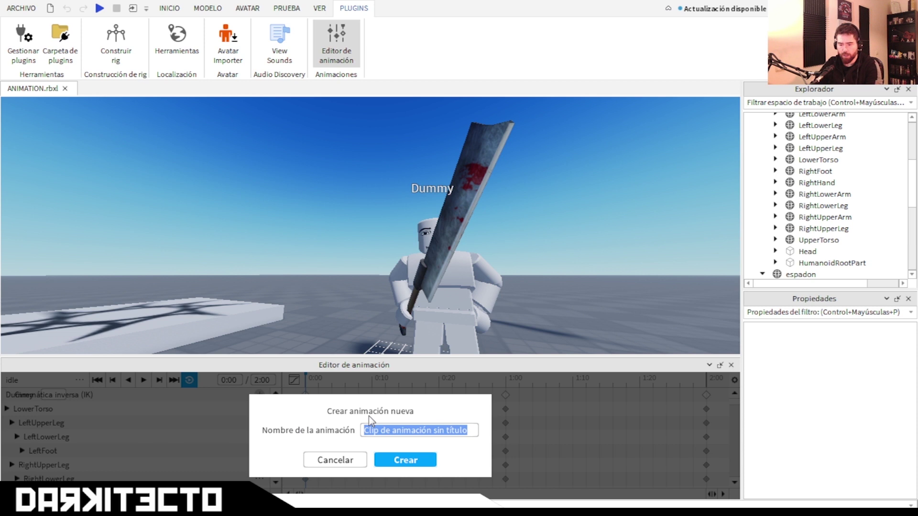
{"action": "type", "text": "IdleWeapon"}
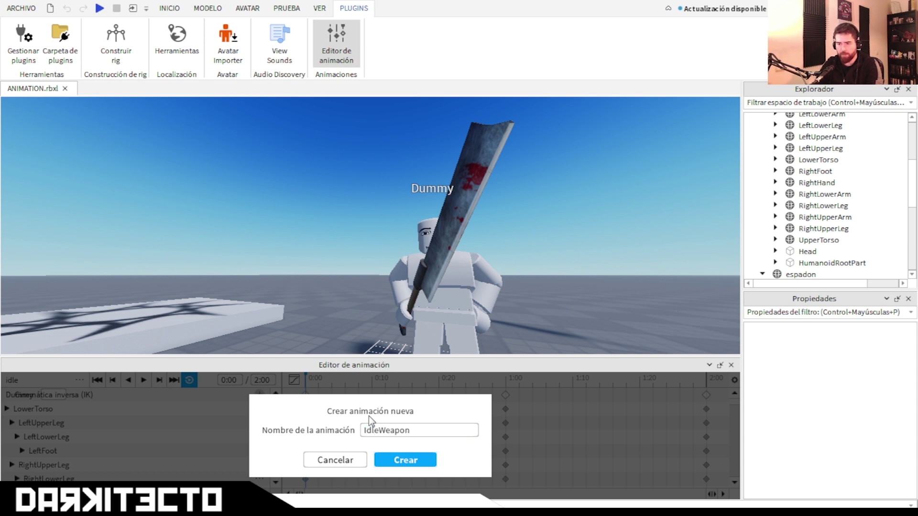
{"action": "key", "text": "Return"}
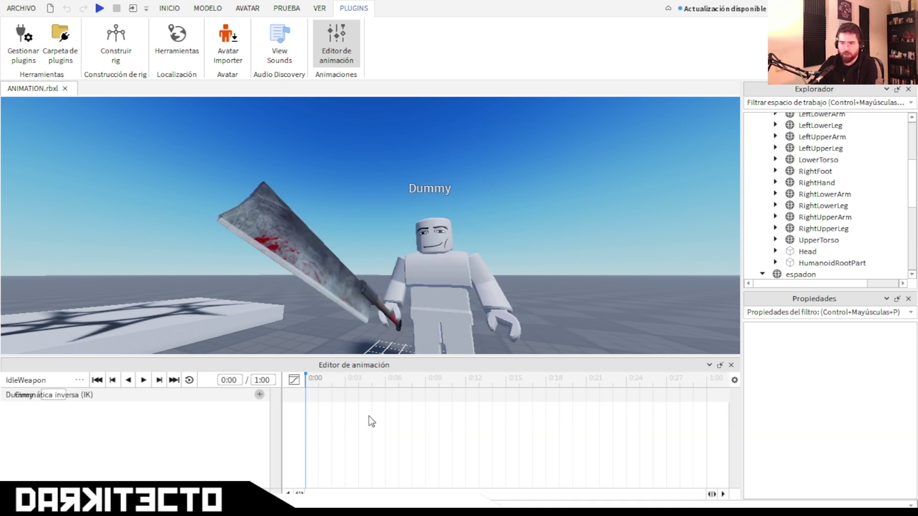
Examine the Dummy's starting pose and the held sword from several angles and distances
{"action": "right_click_drag", "start_coordinate": [420, 282], "coordinate": [421, 282]}
{"action": "scroll", "coordinate": [420, 282], "scroll_direction": "down", "scroll_amount": 2}
{"action": "scroll", "coordinate": [420, 282], "scroll_direction": "up", "scroll_amount": 2}
{"action": "right_click", "coordinate": [421, 281]}
{"action": "scroll", "coordinate": [383, 303], "scroll_direction": "down", "scroll_amount": 5}
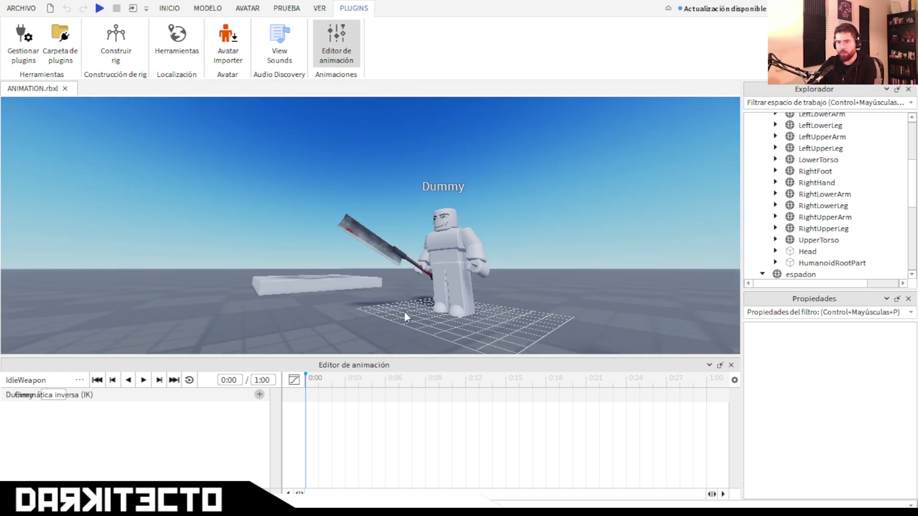
{"action": "scroll", "coordinate": [463, 288], "scroll_direction": "up", "scroll_amount": 10}
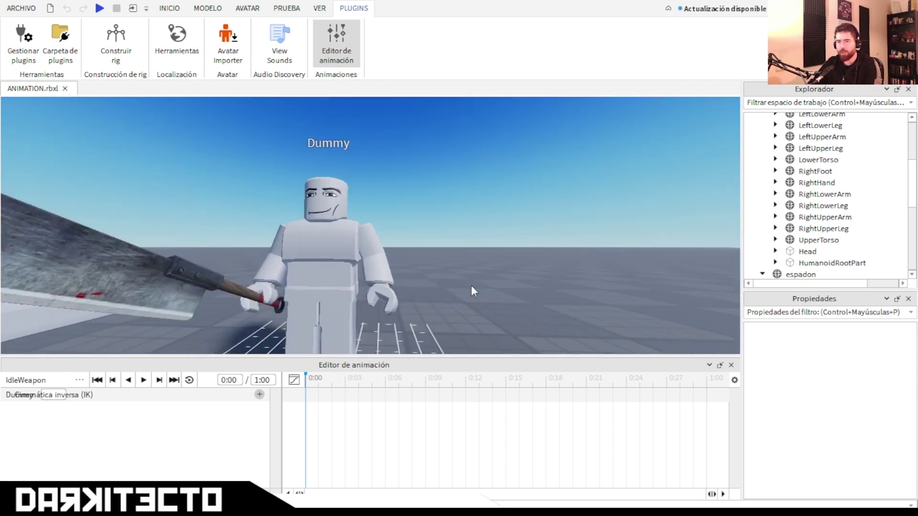
{"action": "right_click_drag", "start_coordinate": [474, 284], "coordinate": [478, 283]}
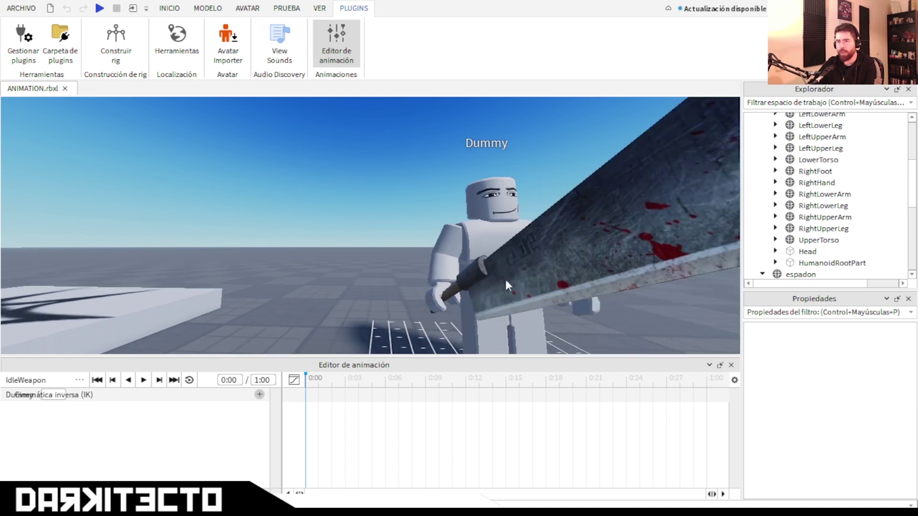